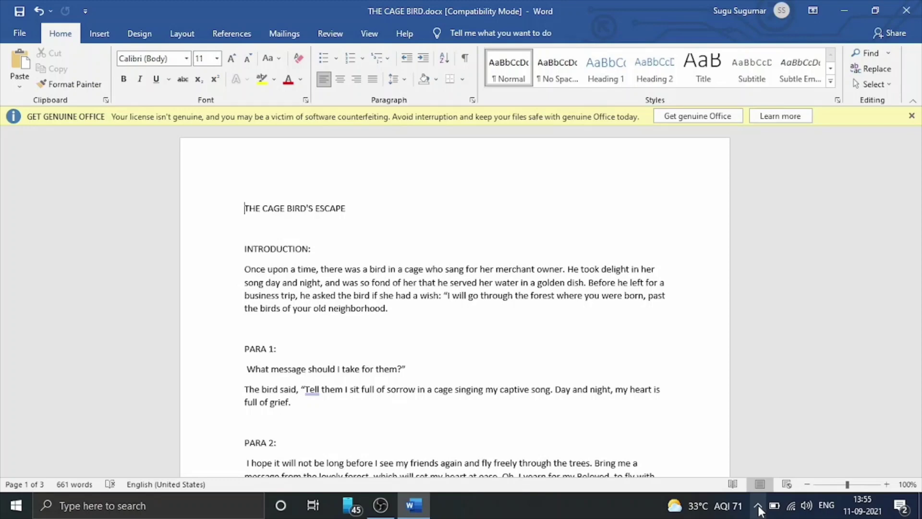
- Jump to the last lines of the document and return to its very beginning
{"action": "key", "text": "ctrl+End"}
{"action": "key", "text": "Up"}
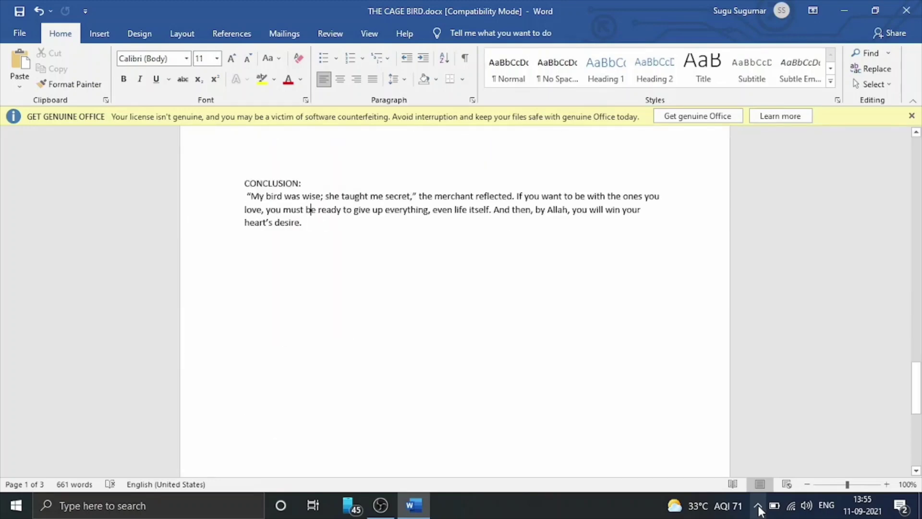
{"action": "key", "text": "ctrl+Home"}
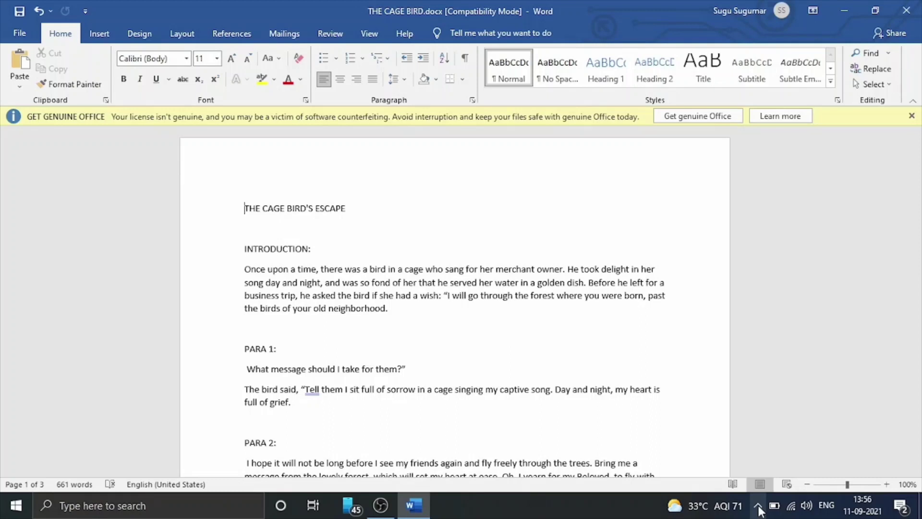
- Search the document for "love" and place the cursor at the first match, in "lovely" under PARA 2
{"action": "key", "text": "ctrl+f"}
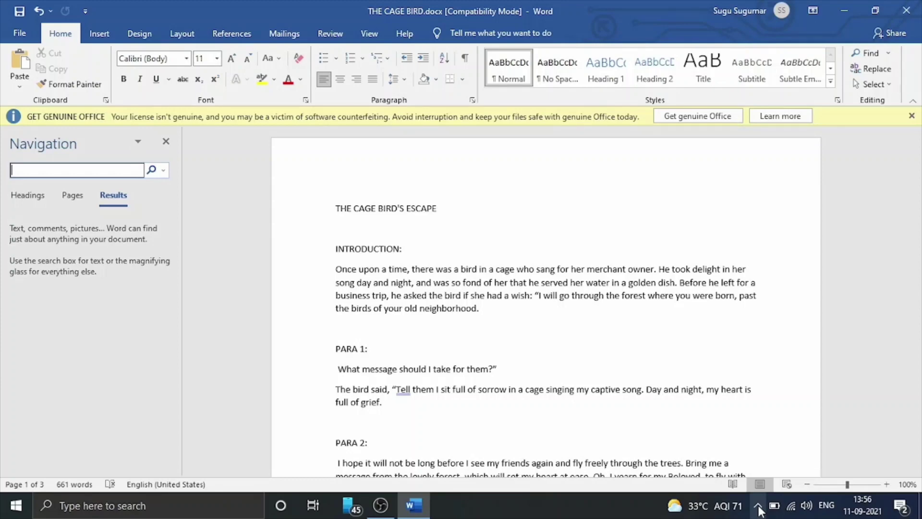
{"action": "type", "text": "loe"}
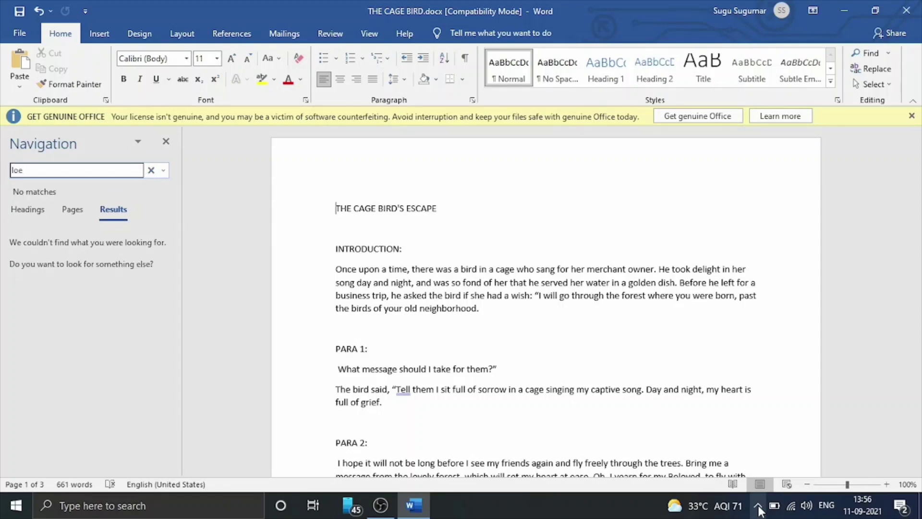
{"action": "key", "text": "BackSpace"}
{"action": "key", "text": "BackSpace"}
{"action": "key", "text": "BackSpace"}
{"action": "type", "text": "love"}
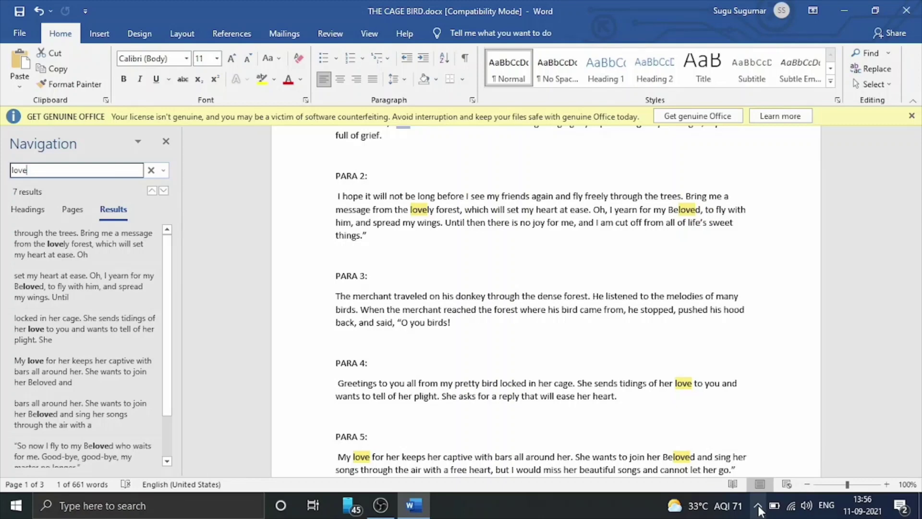
{"action": "key", "text": "Return"}
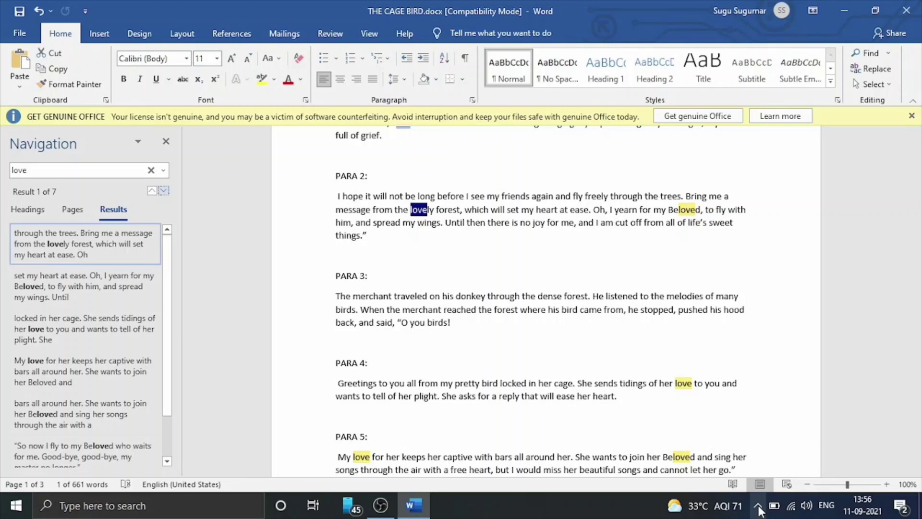
{"action": "key", "text": "Escape"}
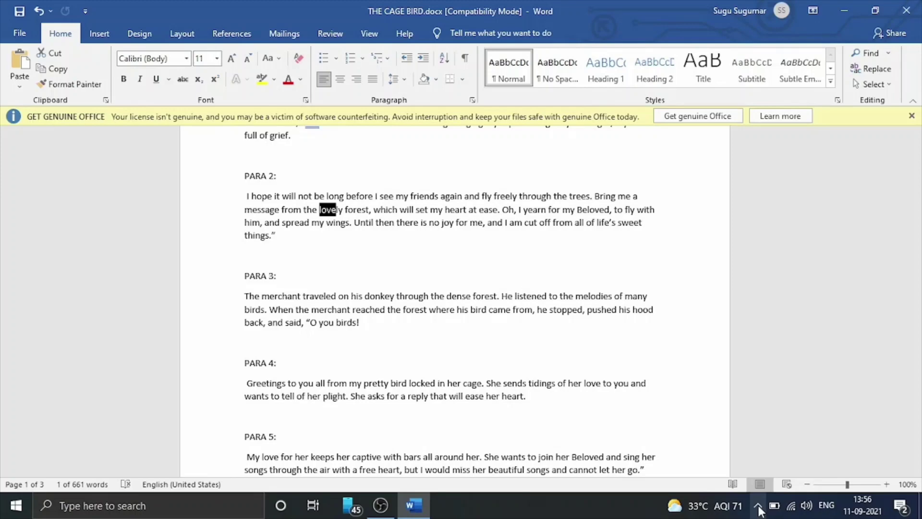
{"action": "key", "text": "Left"}
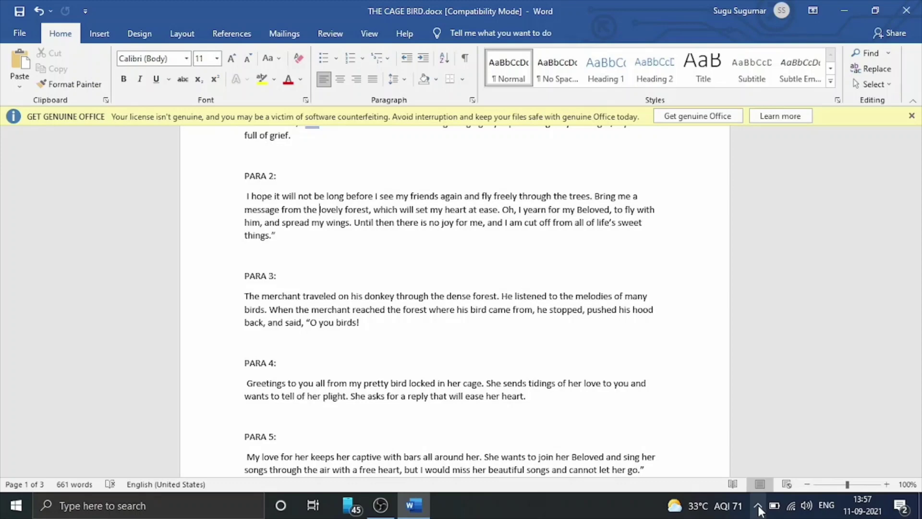
- Repeat the search for "love" and move the cursor to the match inside "Beloved" under PARA 2
{"action": "key", "text": "ctrl+f"}
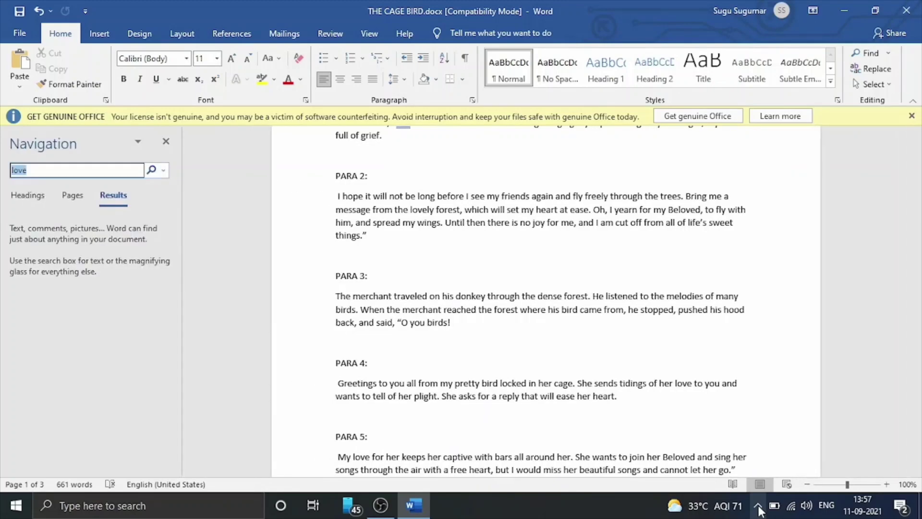
{"action": "key", "text": "Return"}
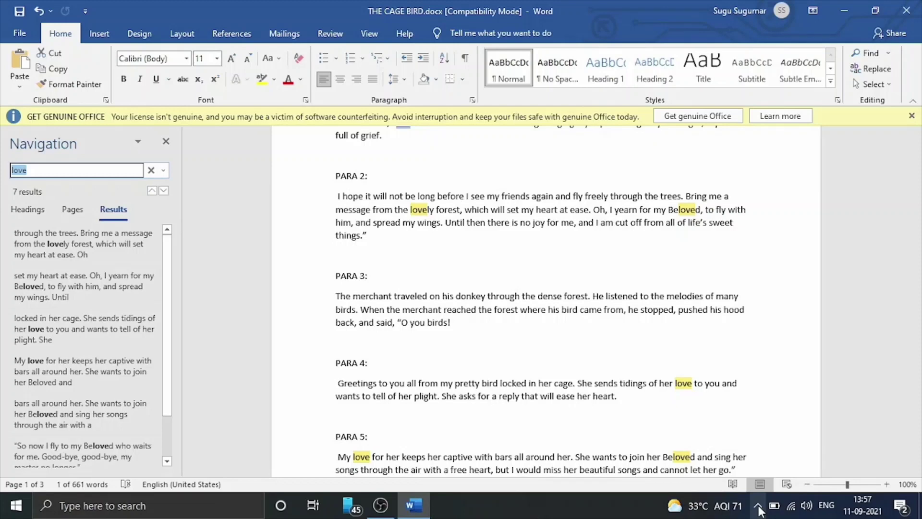
{"action": "key", "text": "Return"}
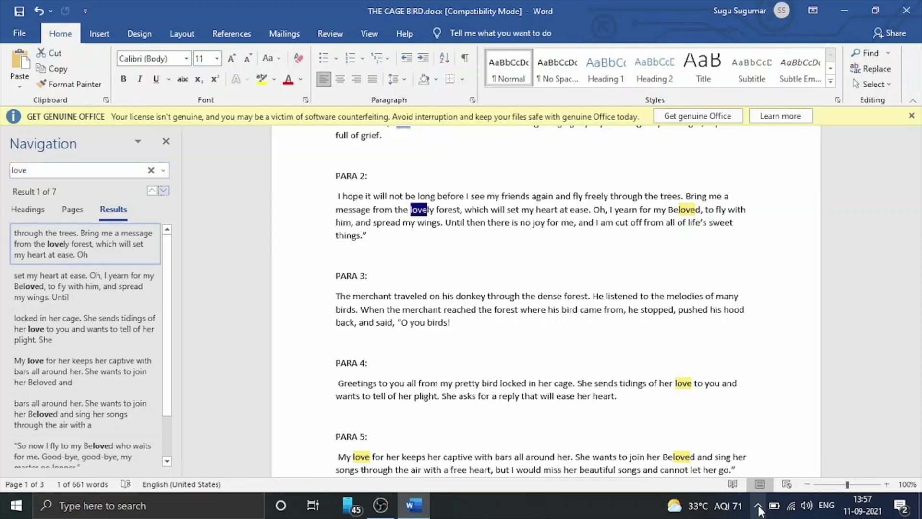
{"action": "key", "text": "Return"}
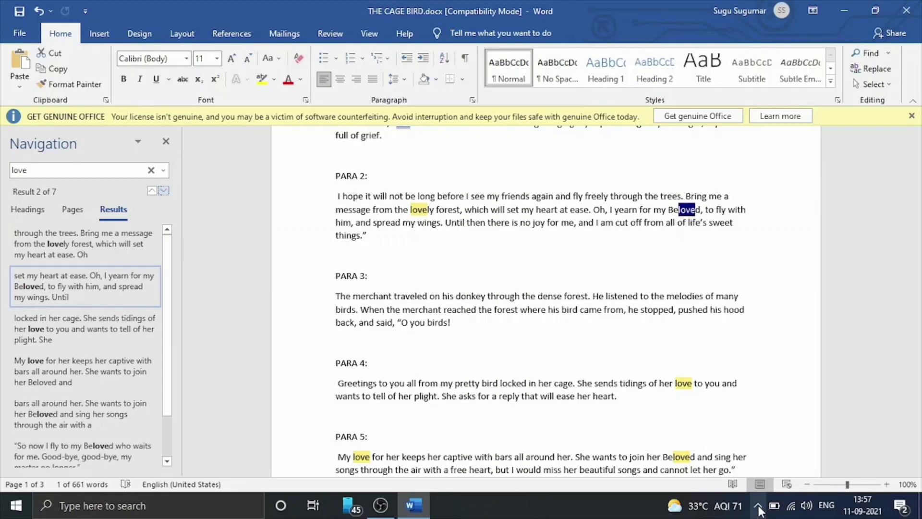
{"action": "key", "text": "Escape"}
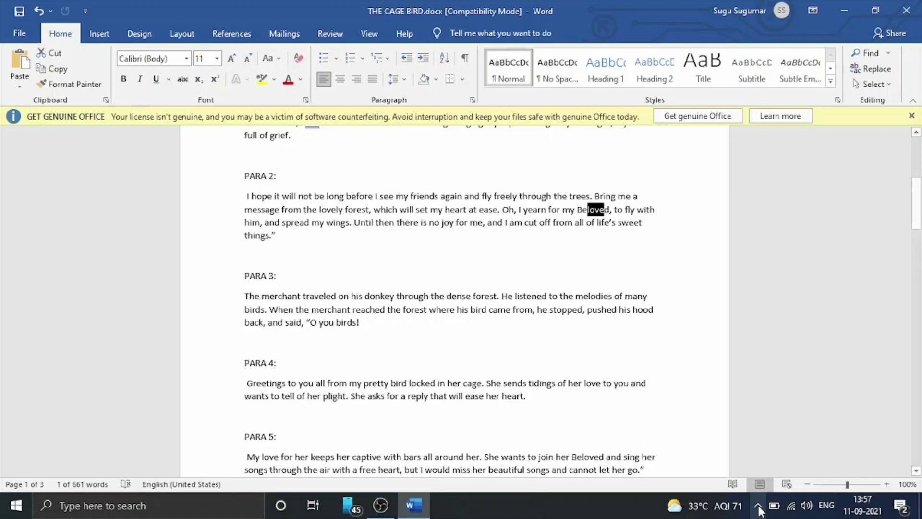
{"action": "key", "text": "Left"}
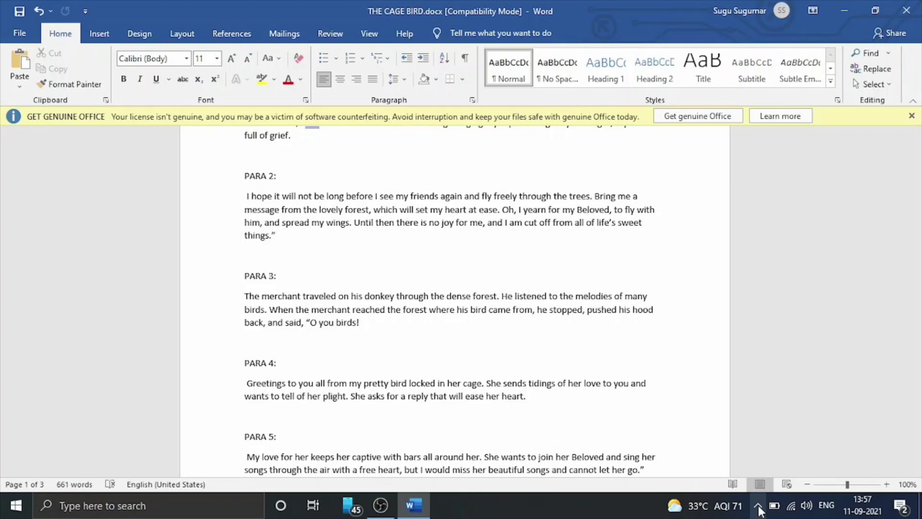
- Search for "love" again, move to the match in "My love" under PARA 5, and close the search
{"action": "key", "text": "ctrl+f"}
{"action": "key", "text": "Return"}
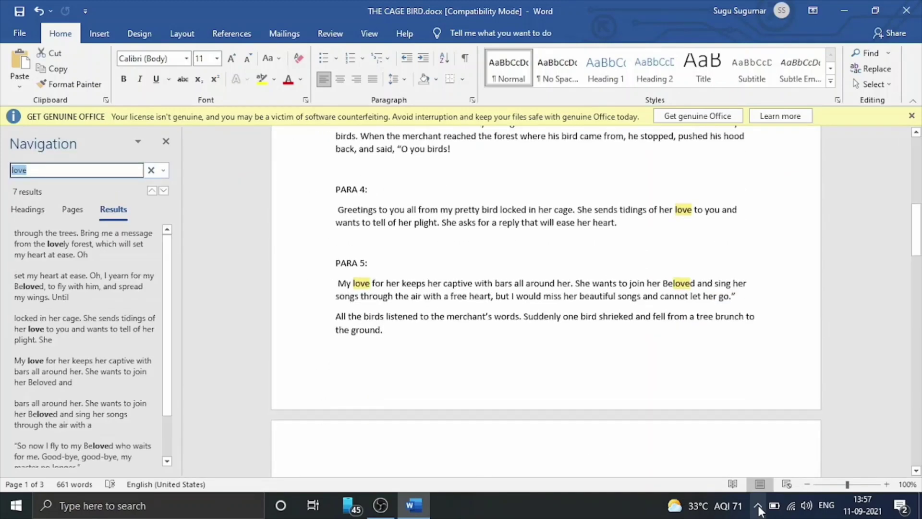
{"action": "key", "text": "Return"}
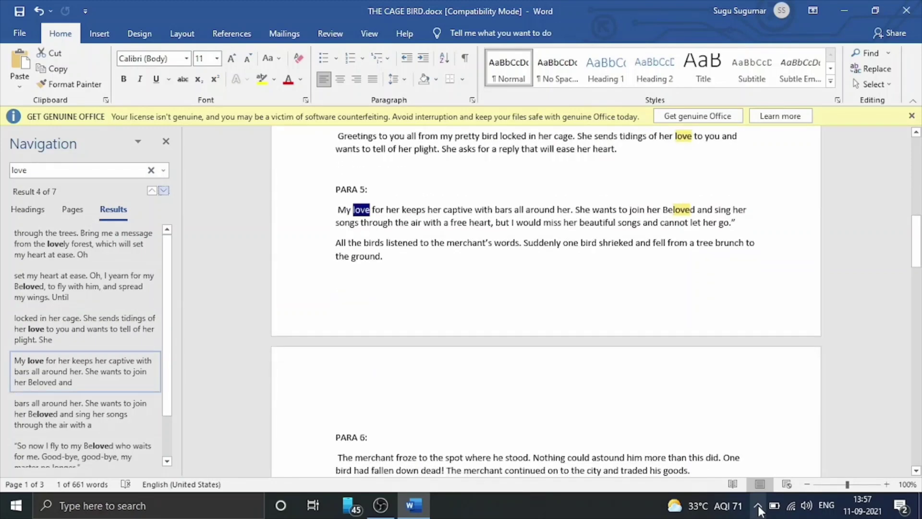
{"action": "key", "text": "Escape"}
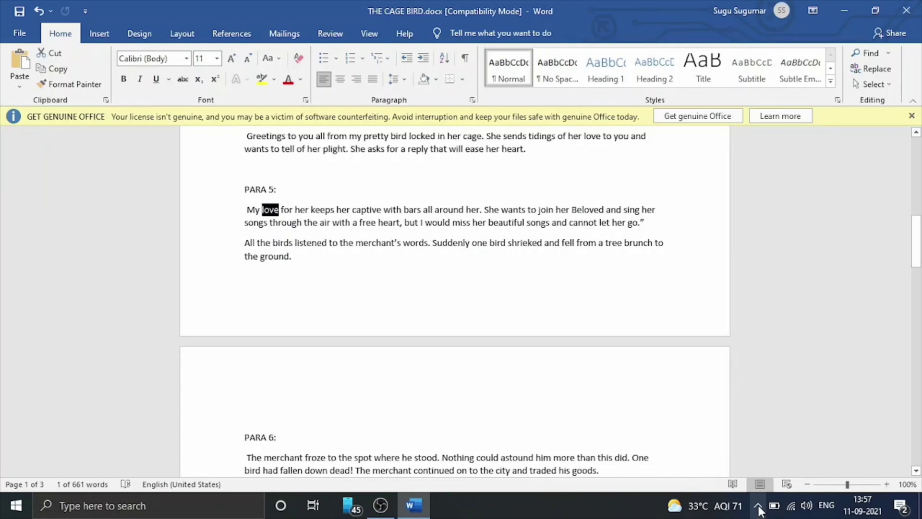
{"action": "key", "text": "Left"}
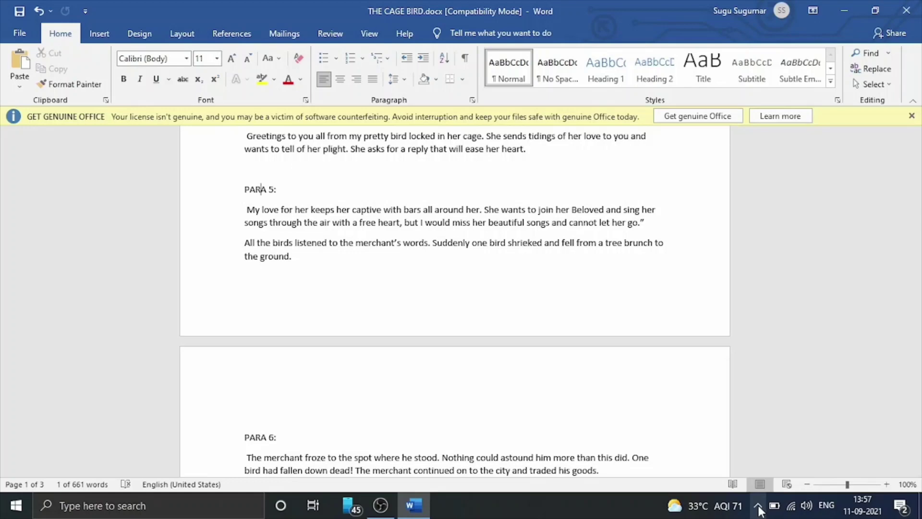
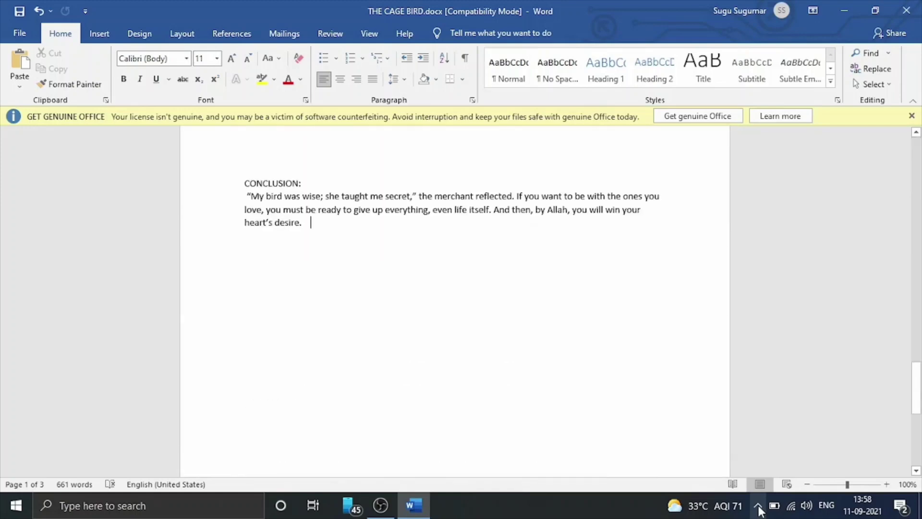
- Insert a new line and repeated page breaks after the conclusion until the document is 40 pages long
{"action": "key", "text": "Return"}
{"action": "key", "text": "ctrl+Return"}
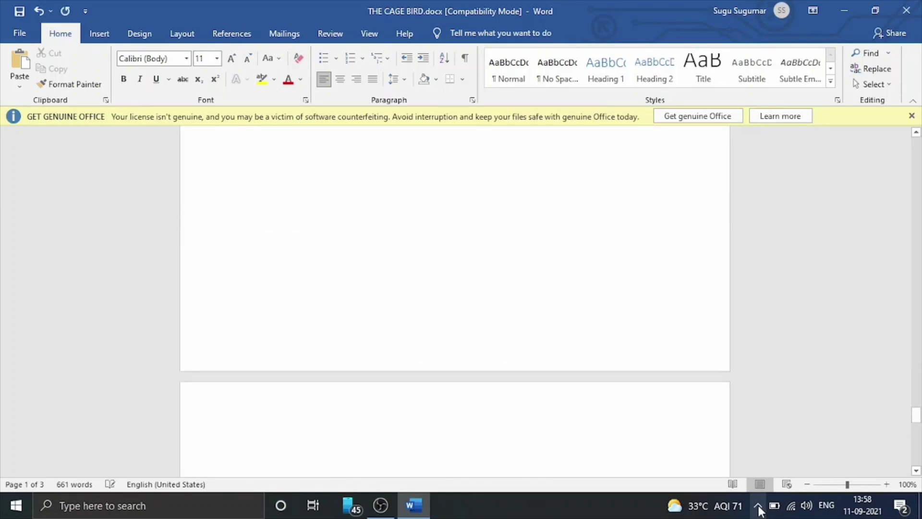
{"action": "key", "text": "ctrl+Return"}
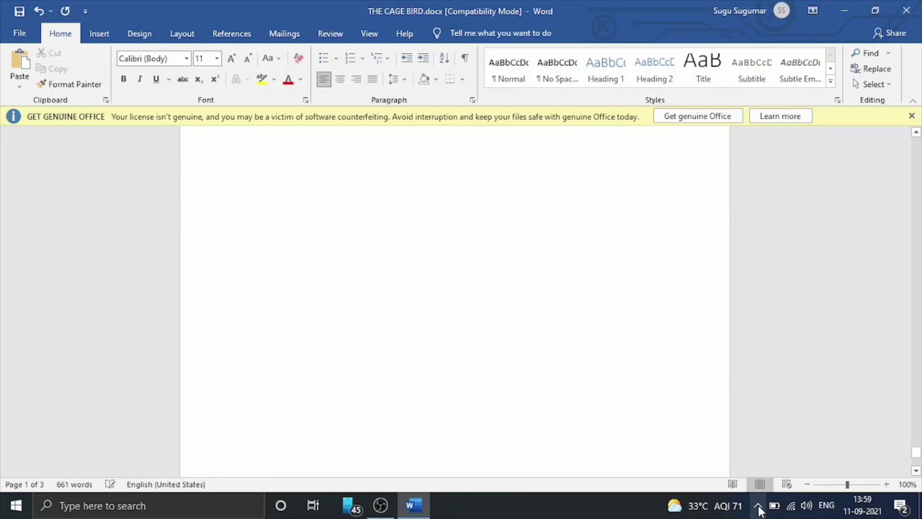
{"action": "key", "text": "ctrl+Return"}
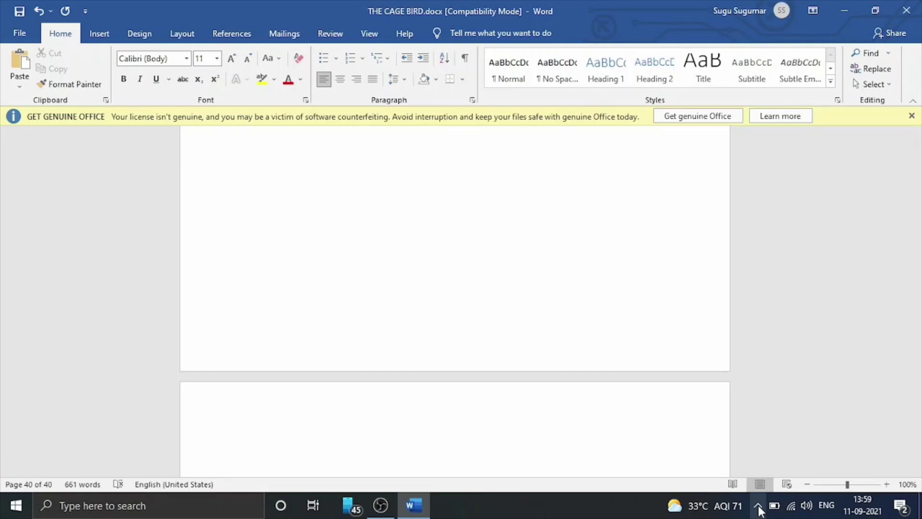
- Return to the beginning of the document and use Go To to jump to page 20
{"action": "key", "text": "ctrl+Home"}
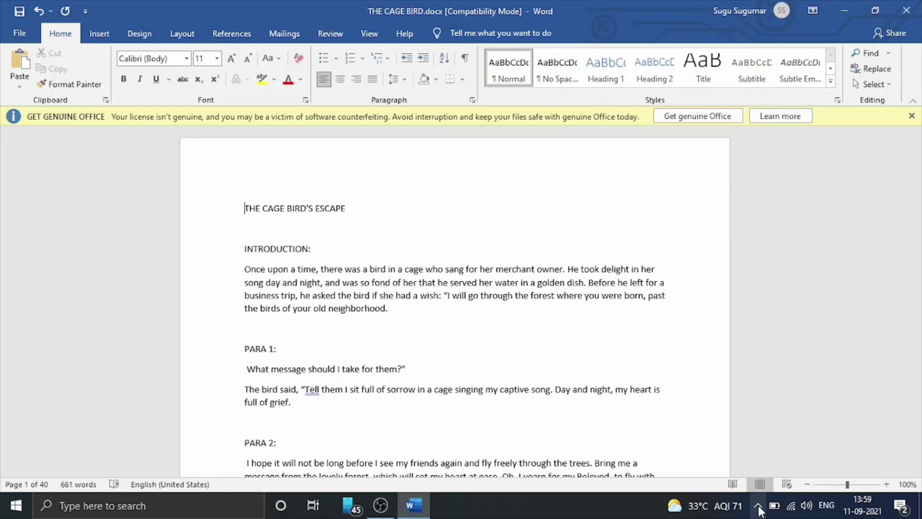
{"action": "key", "text": "ctrl+g"}
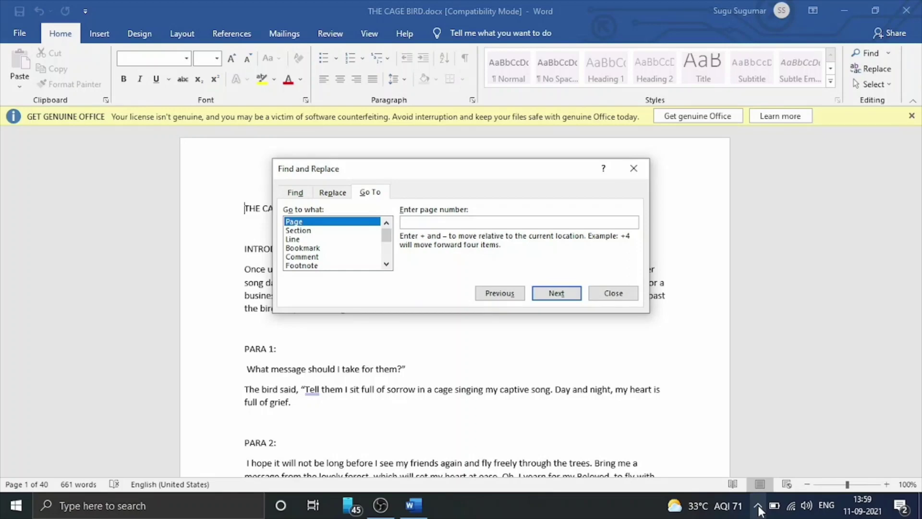
{"action": "type", "text": "20"}
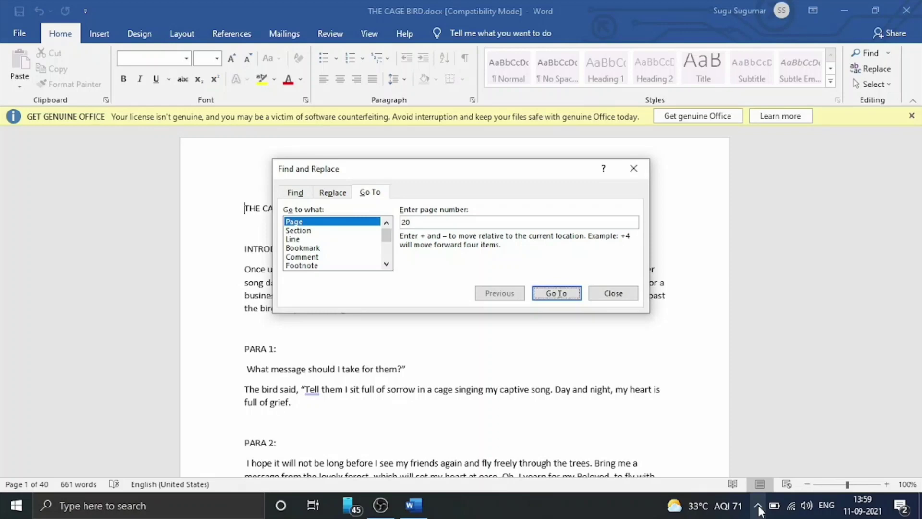
{"action": "key", "text": "Return"}
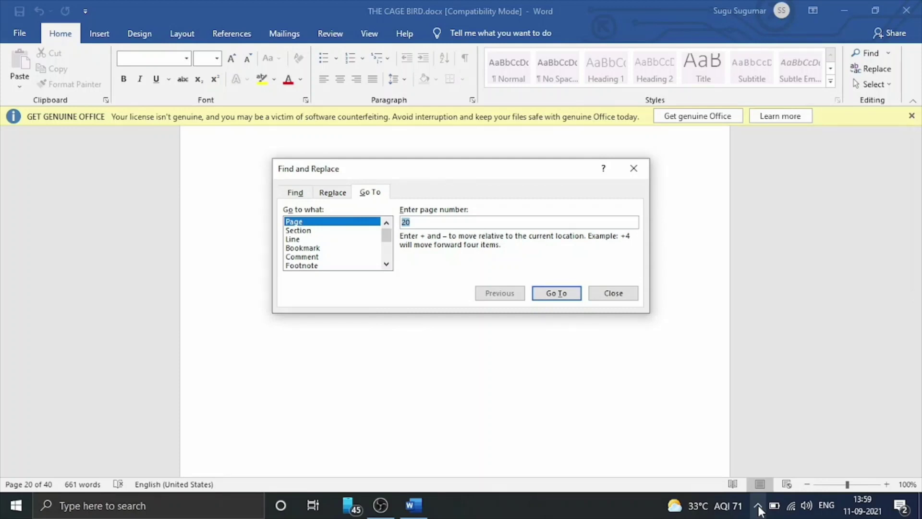
{"action": "key", "text": "Escape"}
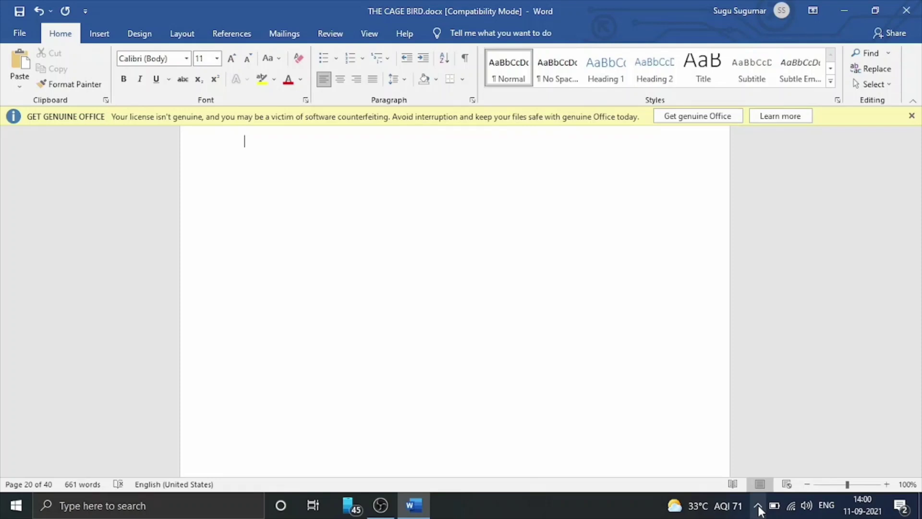
- Reopen Go To and look through the available target types, from Page down to Heading
{"action": "key", "text": "ctrl+g"}
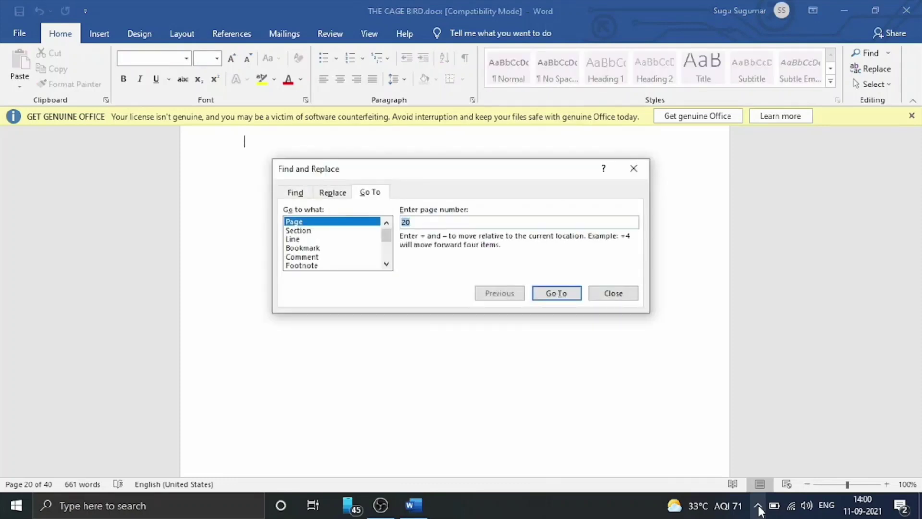
{"action": "key", "text": "Tab"}
{"action": "key", "text": "Tab"}
{"action": "key", "text": "Tab"}
{"action": "key", "text": "Tab"}
{"action": "key", "text": "Down"}
{"action": "key", "text": "Down"}
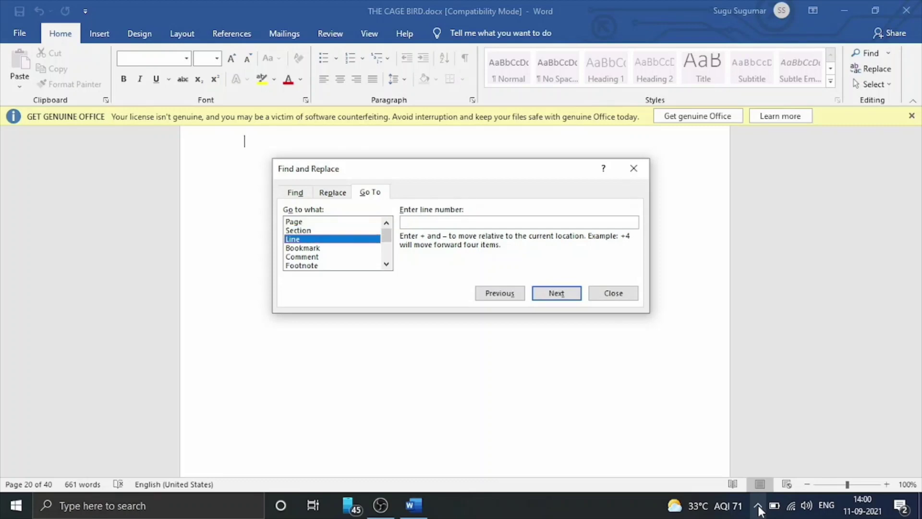
{"action": "key", "text": "Down"}
{"action": "key", "text": "Down"}
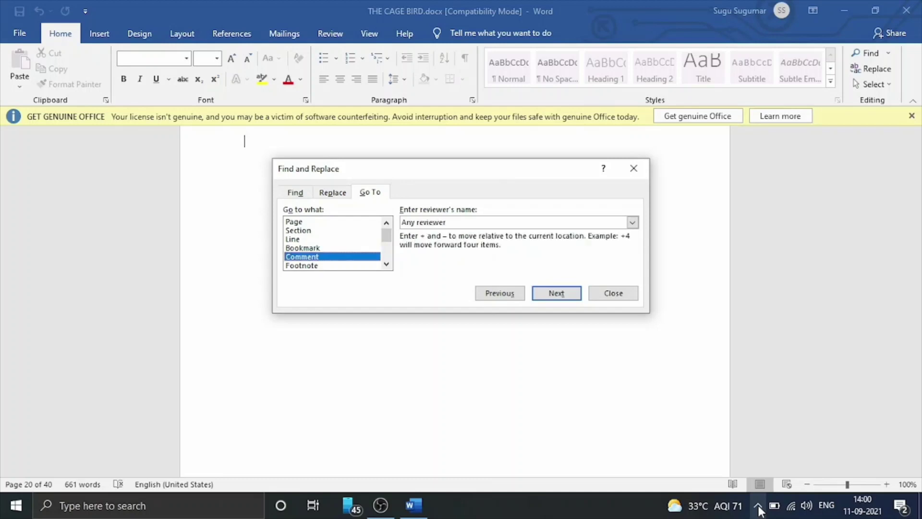
{"action": "key", "text": "Down"}
{"action": "key", "text": "Down"}
{"action": "key", "text": "Down"}
{"action": "key", "text": "Down"}
{"action": "key", "text": "Down"}
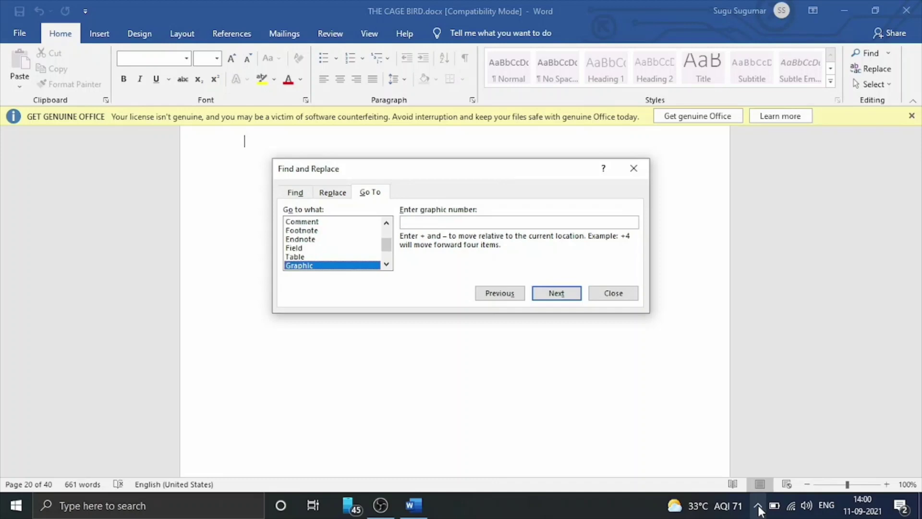
{"action": "key", "text": "Down"}
{"action": "key", "text": "Down"}
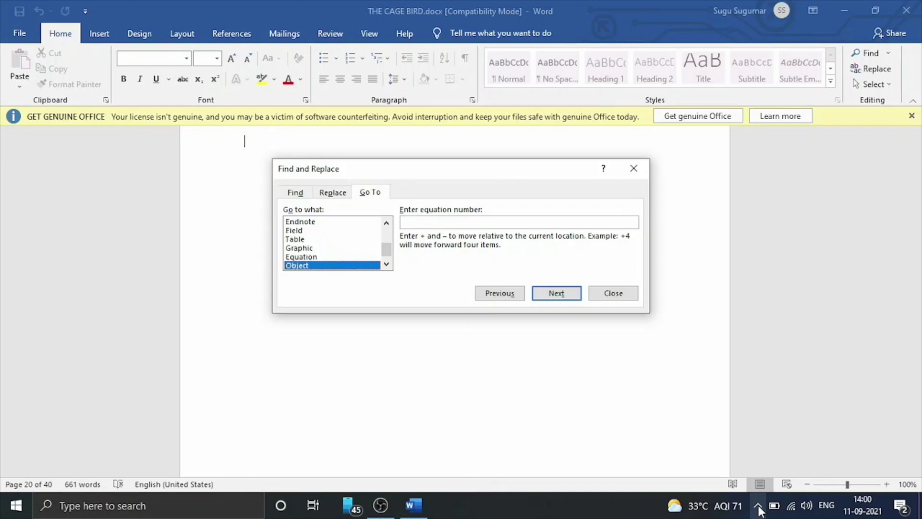
{"action": "key", "text": "Down"}
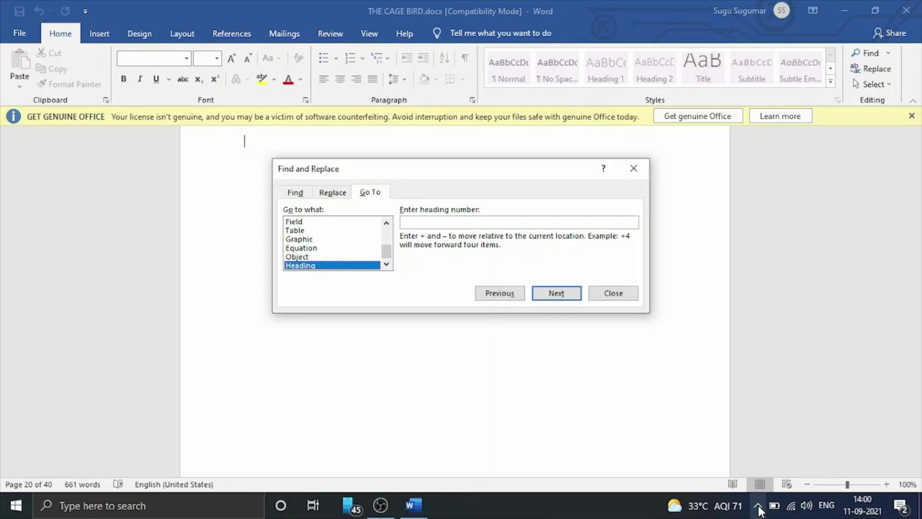
- Use Go To with Line as the target to jump to line 10, close the dialog, and check the adjacent line
{"action": "key", "text": "Home"}
{"action": "key", "text": "Down"}
{"action": "key", "text": "Down"}
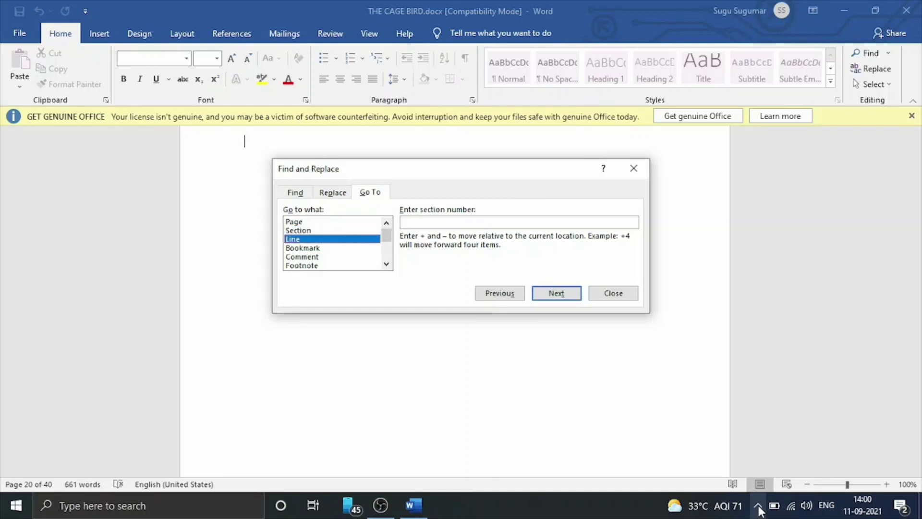
{"action": "key", "text": "Tab"}
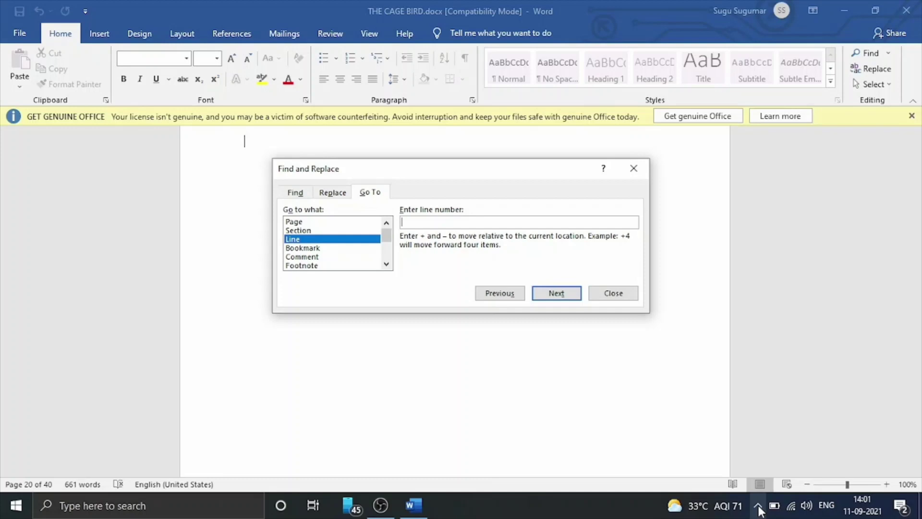
{"action": "type", "text": "10"}
{"action": "key", "text": "Tab"}
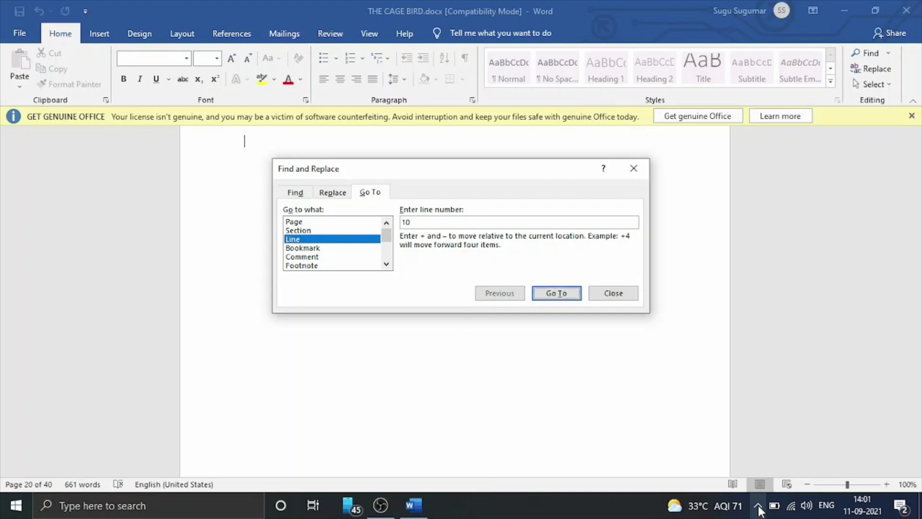
{"action": "key", "text": "Return"}
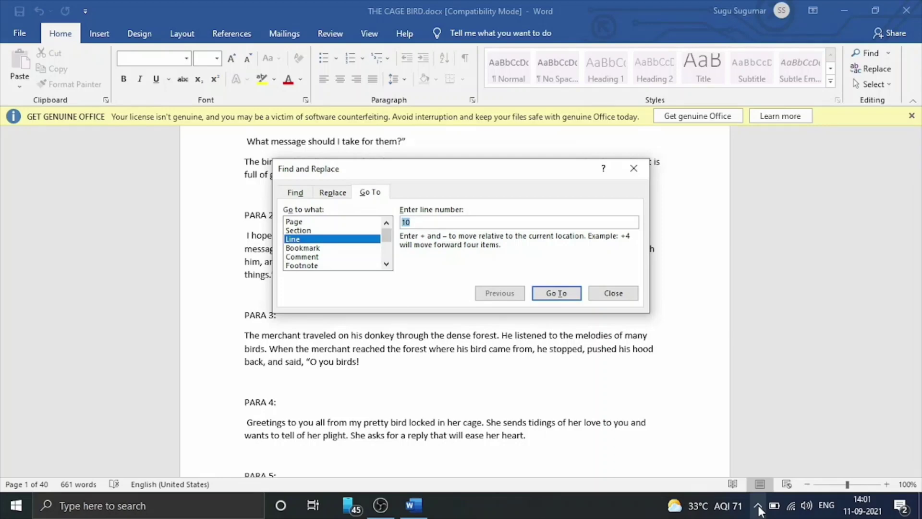
{"action": "key", "text": "Escape"}
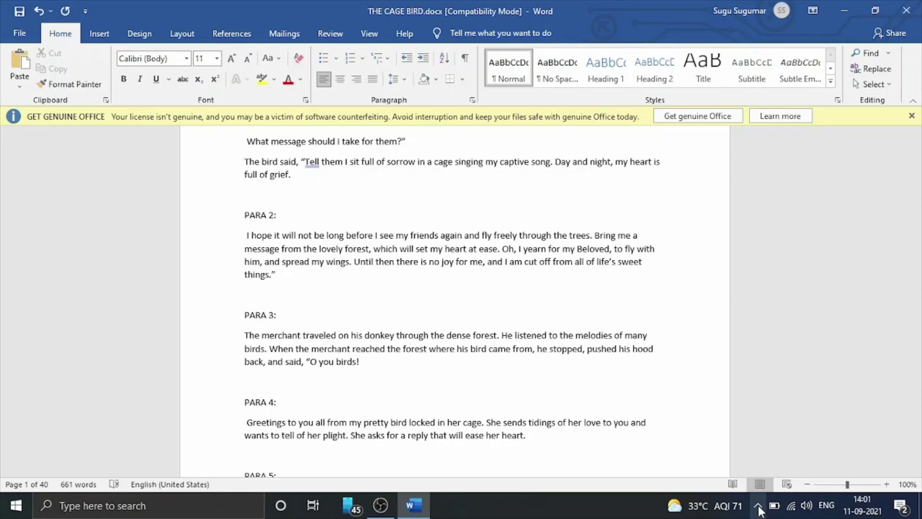
{"action": "key", "text": "Up"}
{"action": "key", "text": "Down"}
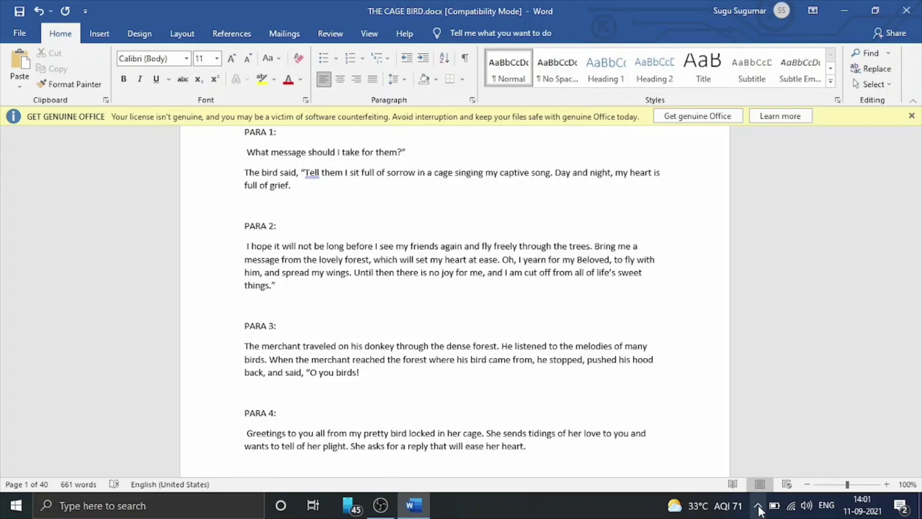
- Turn on Line numbers reporting in NVDA's Document Formatting settings, go through the remaining options, and save the settings
{"action": "left_click", "coordinate": [758, 509]}
{"action": "key", "text": "ctrl+Insert+d"}
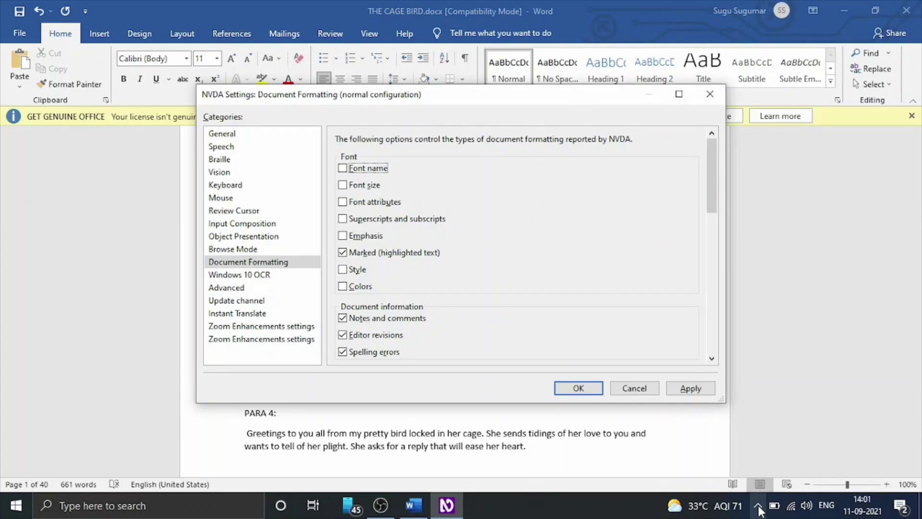
{"action": "key", "text": "Tab"}
{"action": "key", "text": "Tab"}
{"action": "key", "text": "Tab"}
{"action": "key", "text": "Tab"}
{"action": "key", "text": "Tab"}
{"action": "key", "text": "Tab"}
{"action": "key", "text": "Tab"}
{"action": "key", "text": "Tab"}
{"action": "key", "text": "Tab"}
{"action": "key", "text": "Tab"}
{"action": "key", "text": "Tab"}
{"action": "key", "text": "Tab"}
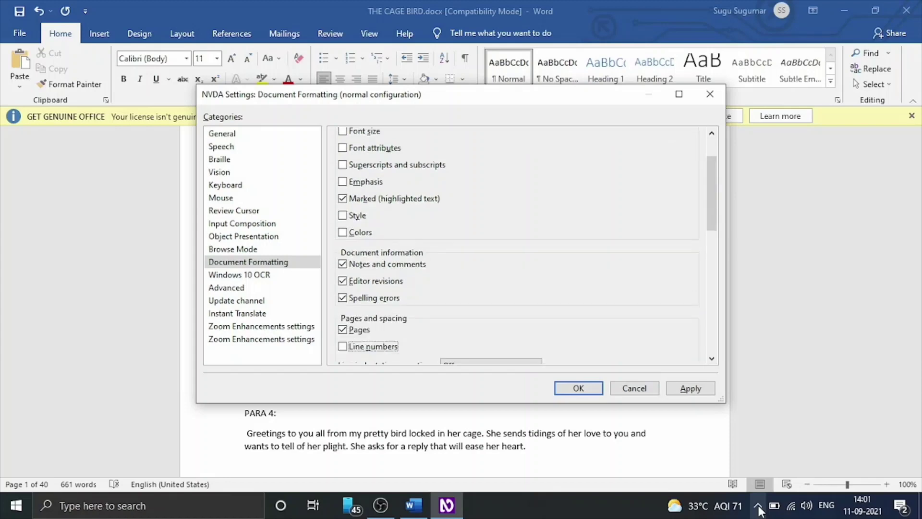
{"action": "key", "text": "space"}
{"action": "key", "text": "Tab"}
{"action": "key", "text": "Tab"}
{"action": "key", "text": "Tab"}
{"action": "key", "text": "Tab"}
{"action": "key", "text": "Tab"}
{"action": "key", "text": "Tab"}
{"action": "key", "text": "Tab"}
{"action": "key", "text": "Tab"}
{"action": "key", "text": "Tab"}
{"action": "key", "text": "Tab"}
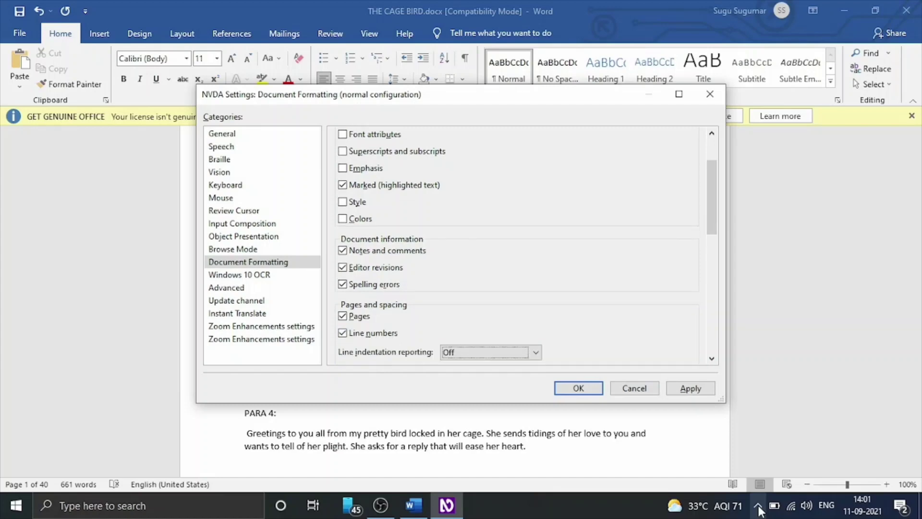
{"action": "key", "text": "Tab"}
{"action": "key", "text": "Tab"}
{"action": "key", "text": "Tab"}
{"action": "key", "text": "Tab"}
{"action": "key", "text": "Tab"}
{"action": "key", "text": "Tab"}
{"action": "key", "text": "Tab"}
{"action": "key", "text": "Tab"}
{"action": "key", "text": "Tab"}
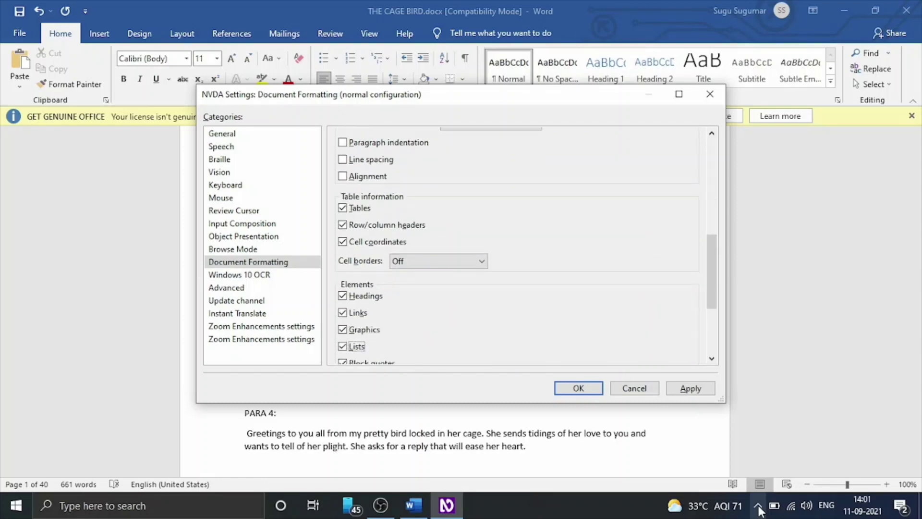
{"action": "key", "text": "Tab"}
{"action": "key", "text": "Tab"}
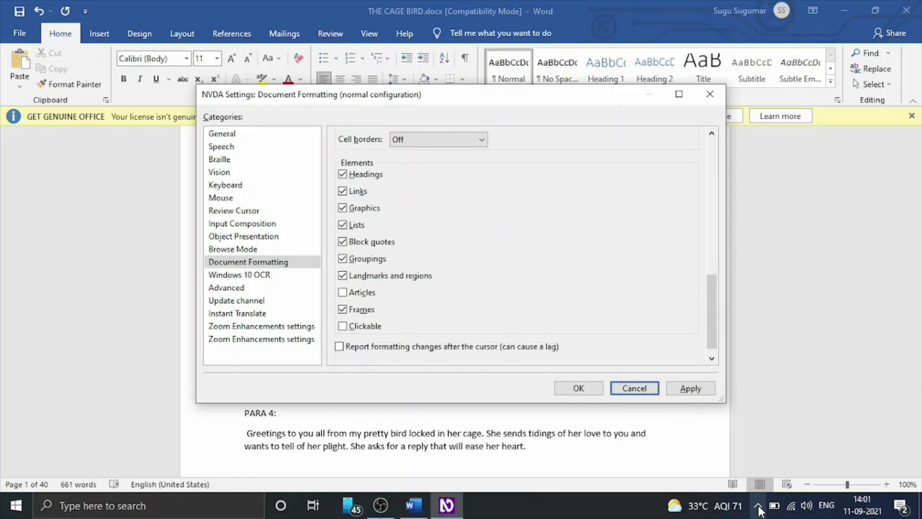
{"action": "key", "text": "Return"}
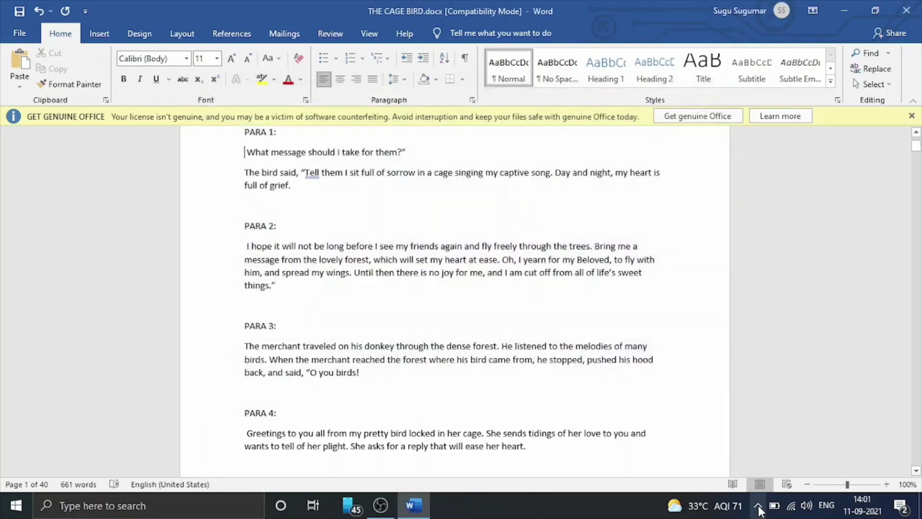
- Check line number reporting on neighbouring lines, and turn off Line numbers in NVDA's Document Formatting settings
{"action": "key", "text": "Up"}
{"action": "key", "text": "Down"}
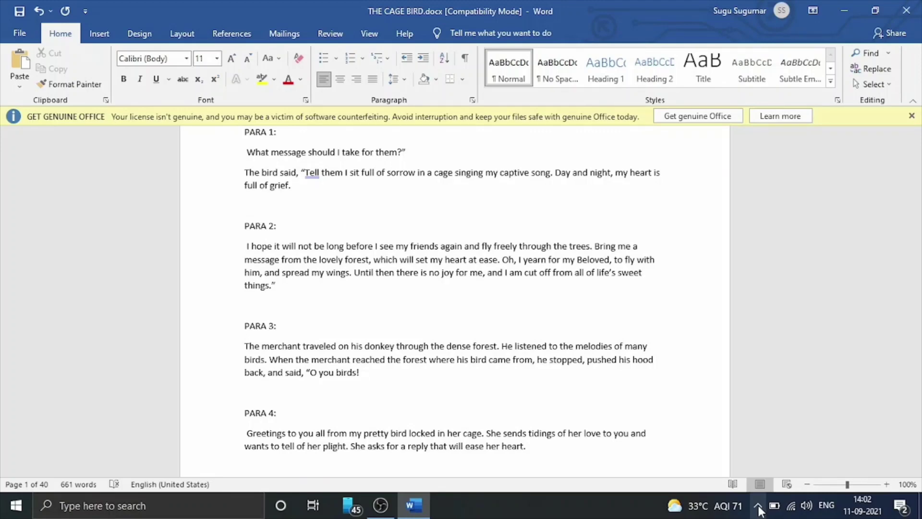
{"action": "key", "text": "ctrl+Insert+d"}
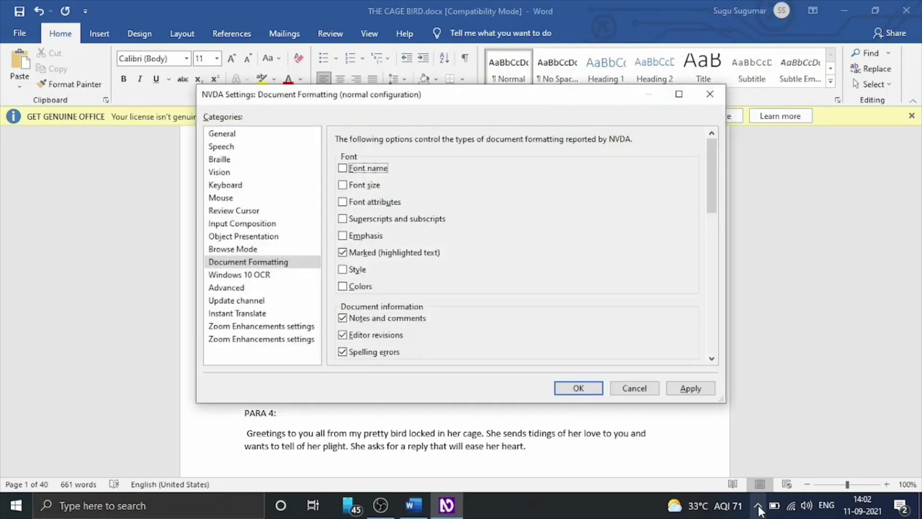
{"action": "key", "text": "Tab"}
{"action": "key", "text": "Tab"}
{"action": "key", "text": "Tab"}
{"action": "key", "text": "Tab"}
{"action": "key", "text": "Tab"}
{"action": "key", "text": "Tab"}
{"action": "key", "text": "Tab"}
{"action": "key", "text": "Tab"}
{"action": "key", "text": "Tab"}
{"action": "key", "text": "Tab"}
{"action": "key", "text": "Tab"}
{"action": "key", "text": "Tab"}
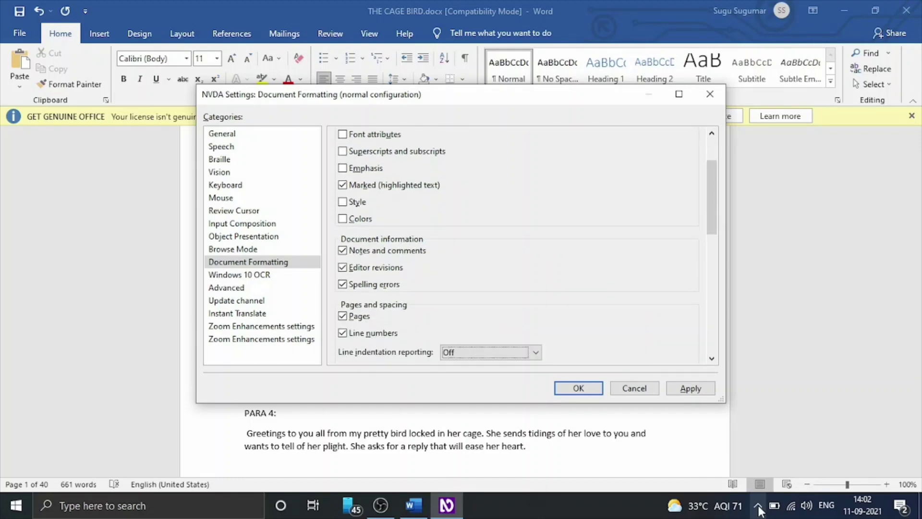
{"action": "key", "text": "space"}
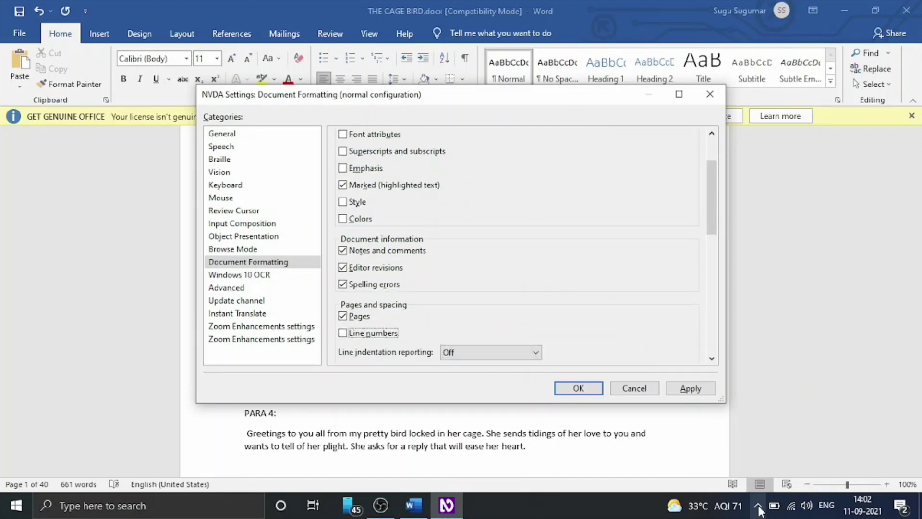
{"action": "key", "text": "shift+Tab"}
{"action": "key", "text": "shift+Tab"}
{"action": "key", "text": "shift+Tab"}
{"action": "key", "text": "shift+Tab"}
{"action": "key", "text": "shift+Tab"}
{"action": "key", "text": "shift+Tab"}
{"action": "key", "text": "shift+Tab"}
{"action": "key", "text": "shift+Tab"}
{"action": "key", "text": "shift+Tab"}
{"action": "key", "text": "shift+Tab"}
{"action": "key", "text": "shift+Tab"}
{"action": "key", "text": "shift+Tab"}
{"action": "key", "text": "shift+Tab"}
{"action": "key", "text": "shift+Tab"}
{"action": "key", "text": "shift+Tab"}
{"action": "key", "text": "shift+Tab"}
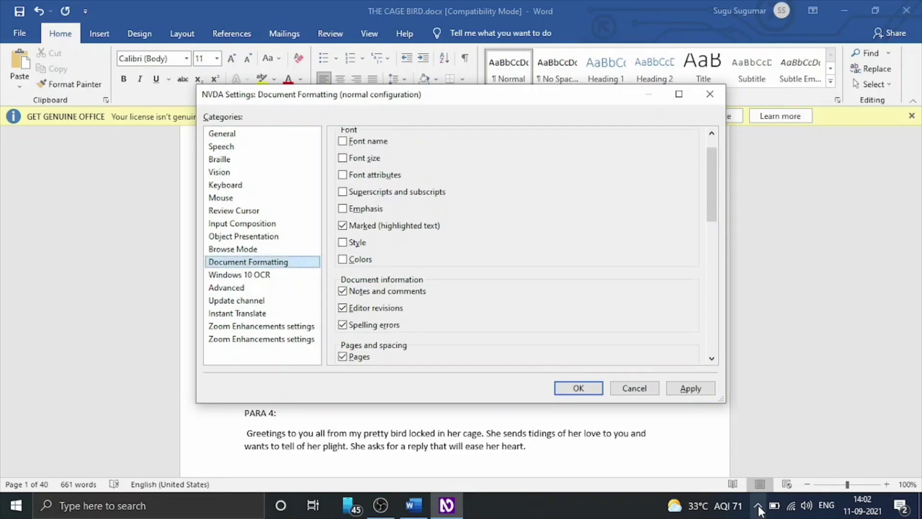
{"action": "key", "text": "Return"}
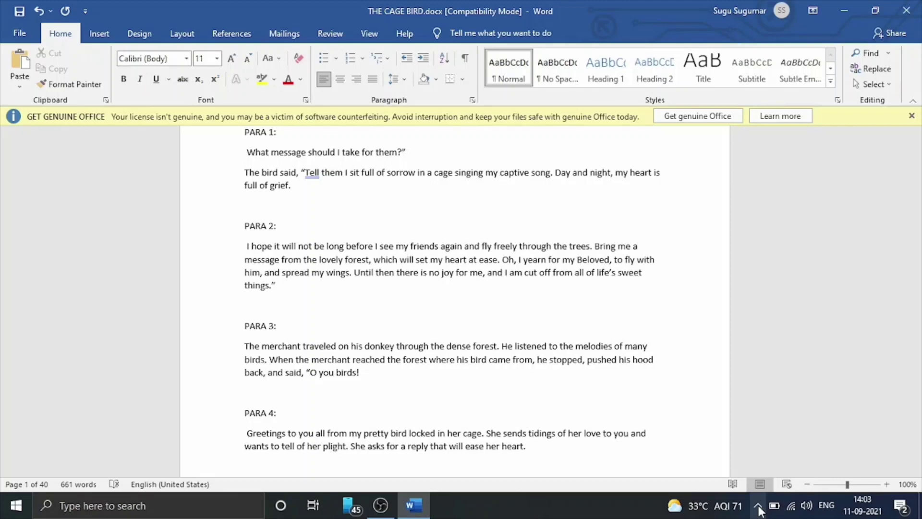
- Return to the document's start, read the opening lines, and place the cursor directly after "BIRD" in the title
{"action": "key", "text": "ctrl+Home"}
{"action": "key", "text": "Down"}
{"action": "key", "text": "Down"}
{"action": "key", "text": "Down"}
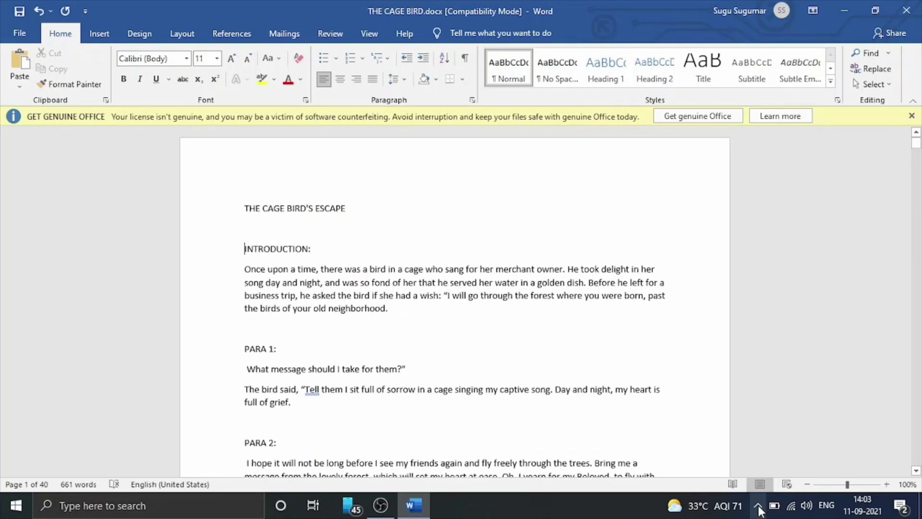
{"action": "key", "text": "Down"}
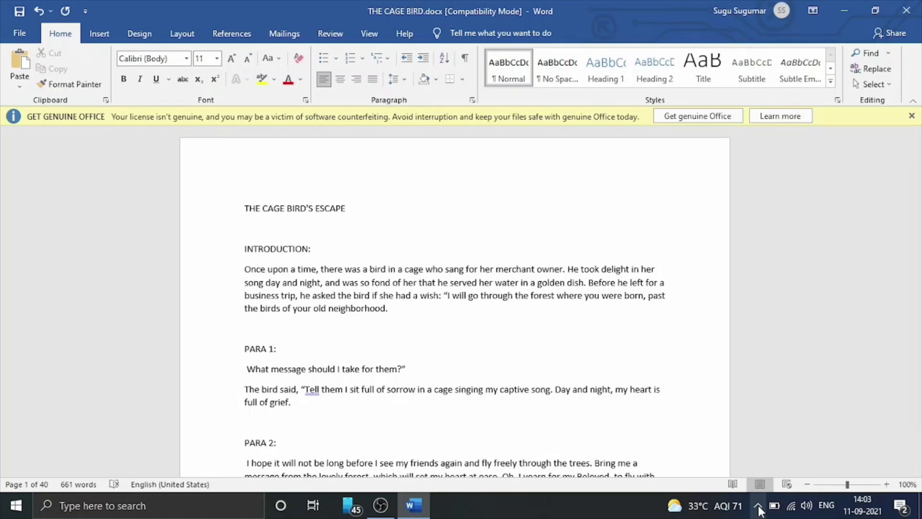
{"action": "key", "text": "Up"}
{"action": "key", "text": "Up"}
{"action": "key", "text": "Up"}
{"action": "key", "text": "ctrl+Right"}
{"action": "key", "text": "ctrl+Right"}
{"action": "key", "text": "Right"}
{"action": "key", "text": "Right"}
{"action": "key", "text": "Right"}
- Replace all occurrences of "bird" with "animal" throughout the document and close Find and Replace
{"action": "key", "text": "ctrl+h"}
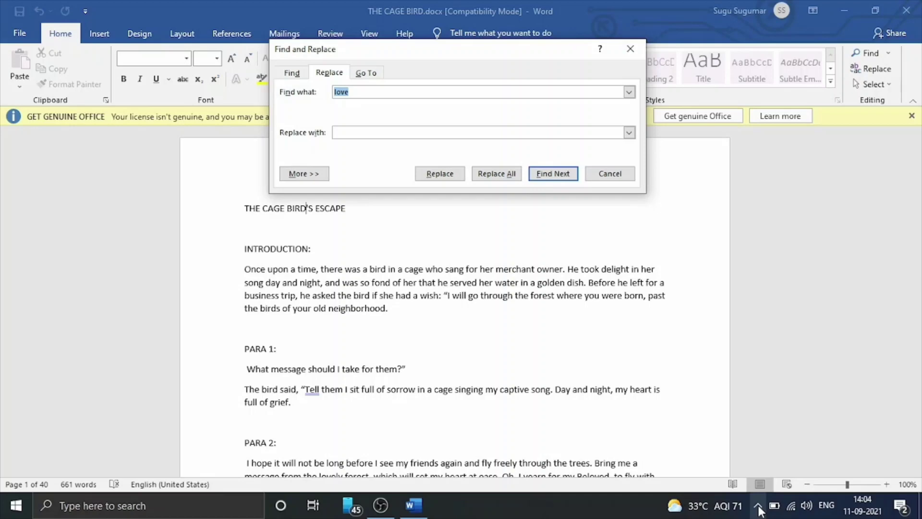
{"action": "key", "text": "BackSpace"}
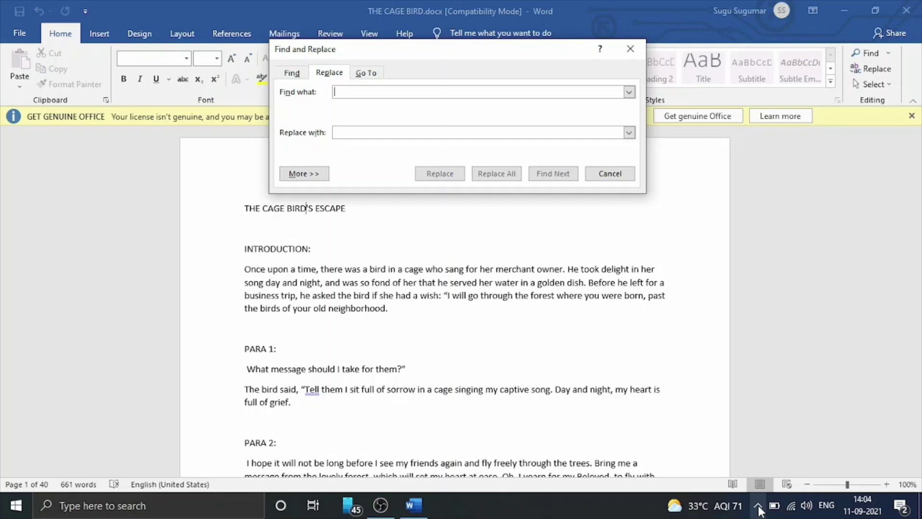
{"action": "type", "text": "bird"}
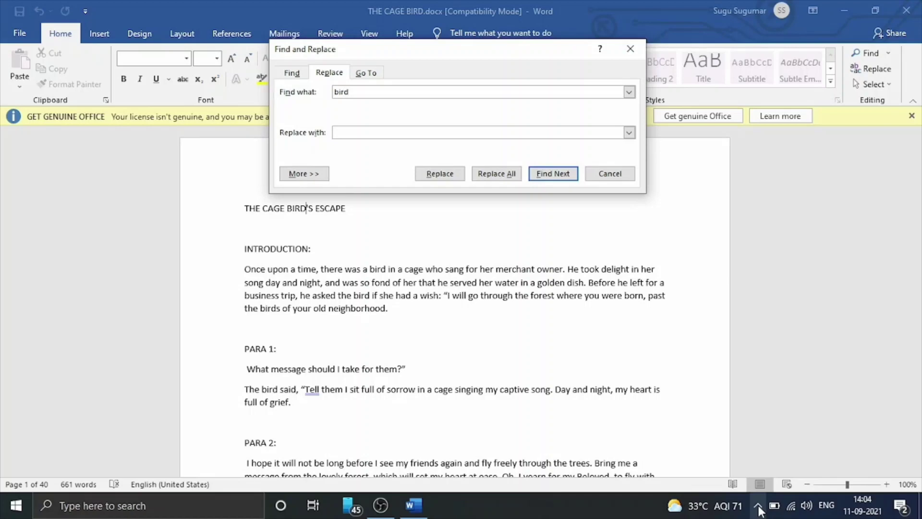
{"action": "key", "text": "Tab"}
{"action": "type", "text": "animal"}
{"action": "key", "text": "Tab"}
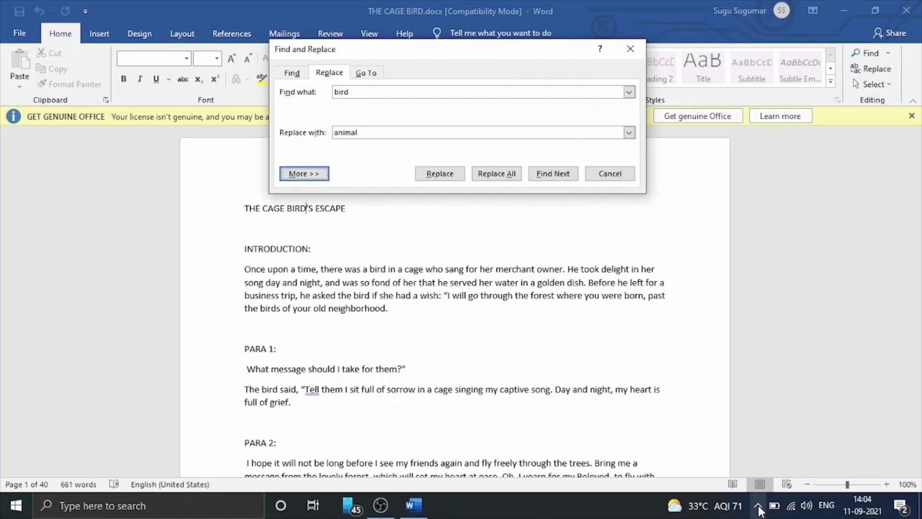
{"action": "key", "text": "Tab"}
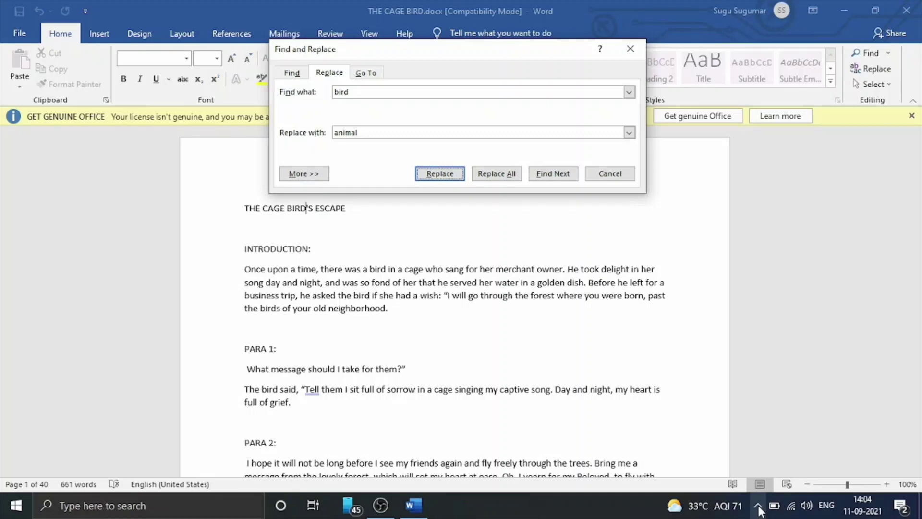
{"action": "key", "text": "Tab"}
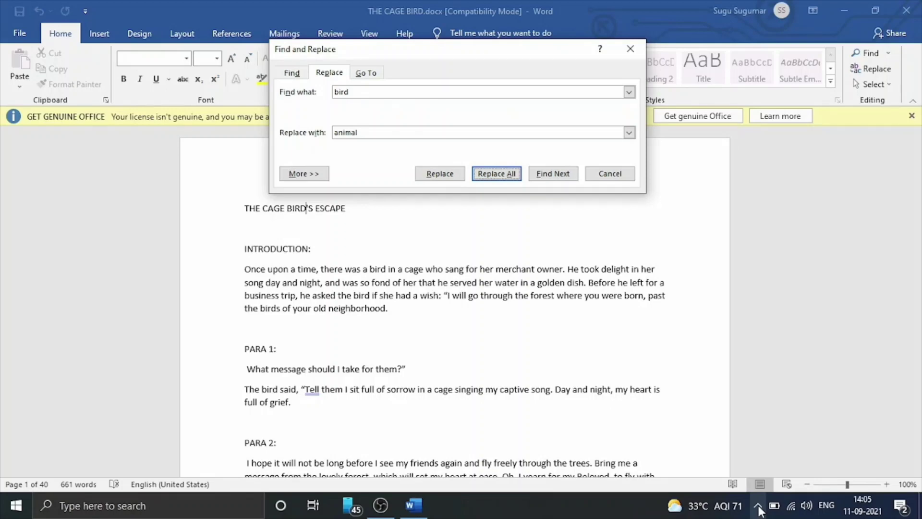
{"action": "key", "text": "Return"}
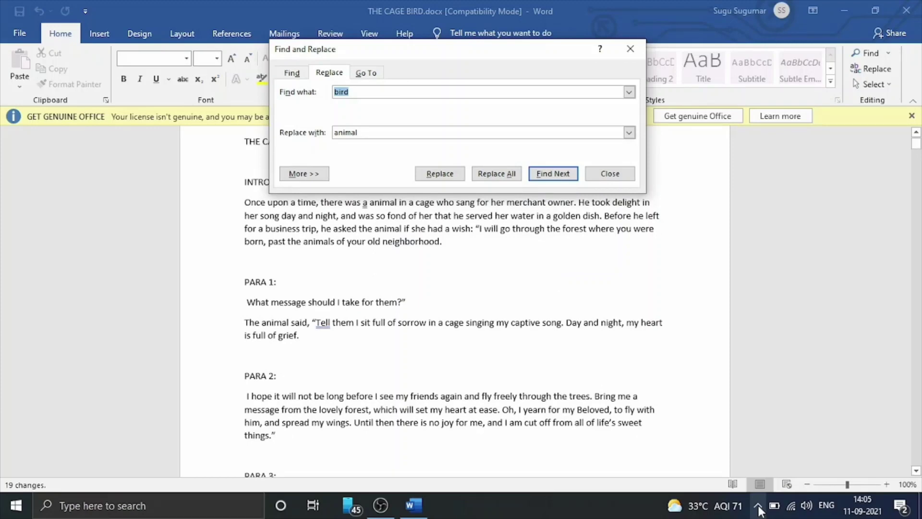
{"action": "key", "text": "Tab"}
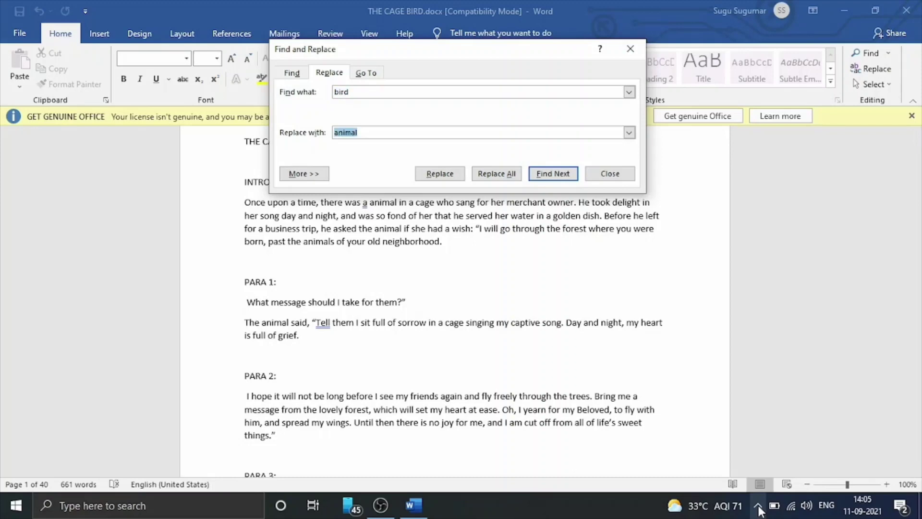
{"action": "key", "text": "Escape"}
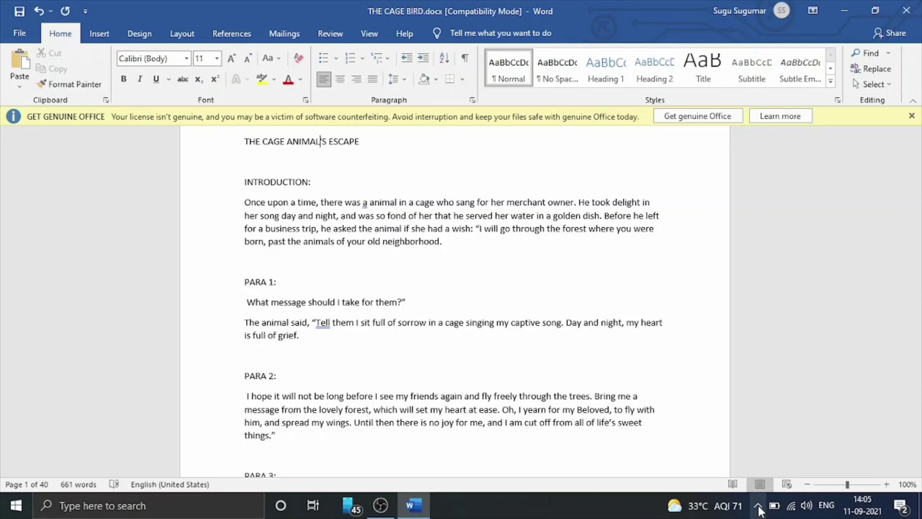
- Examine the replaced wording line by line from the title through the introduction, and briefly open and close Find and Replace
{"action": "key", "text": "Home"}
{"action": "key", "text": "Down"}
{"action": "key", "text": "Down"}
{"action": "key", "text": "Down"}
{"action": "key", "text": "Down"}
{"action": "key", "text": "Down"}
{"action": "key", "text": "ctrl+h"}
{"action": "key", "text": "Escape"}
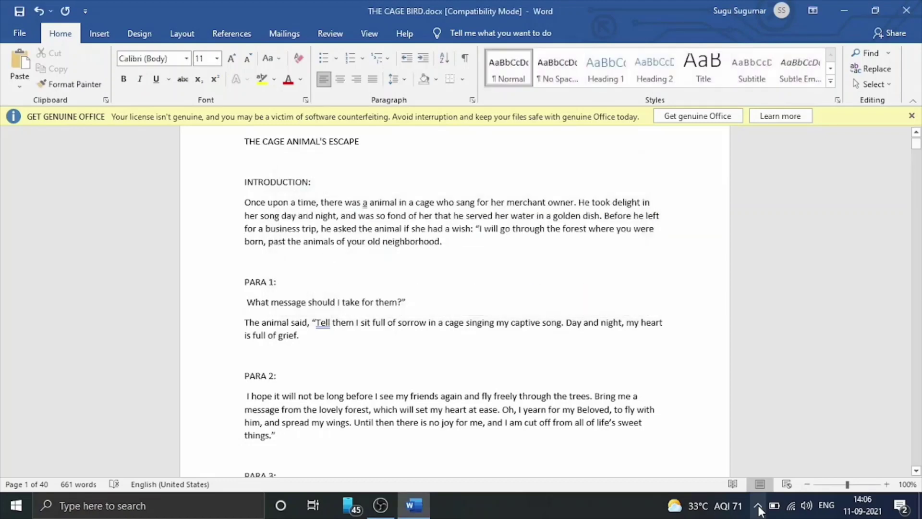
- Return to the title line and replace all occurrences of "he" in the document with a person's name
{"action": "key", "text": "Up"}
{"action": "key", "text": "Up"}
{"action": "key", "text": "Up"}
{"action": "key", "text": "Up"}
{"action": "key", "text": "Up"}
{"action": "key", "text": "ctrl+h"}
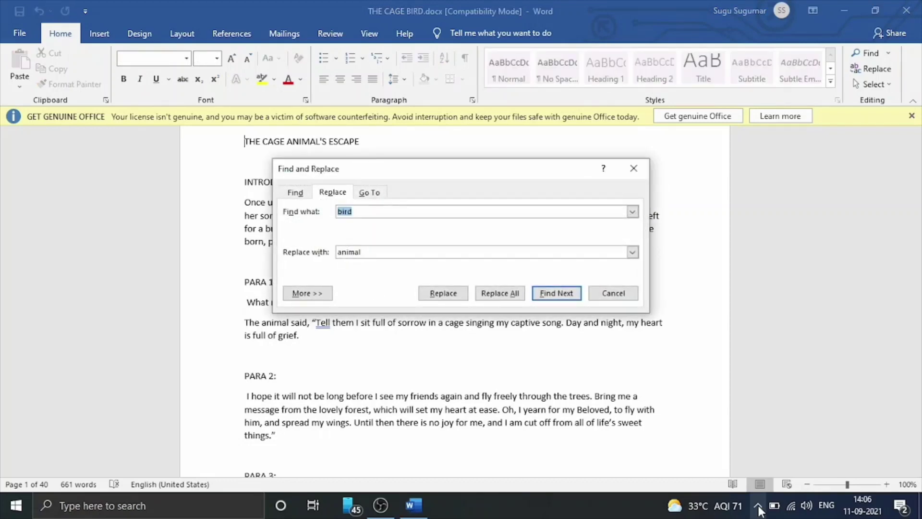
{"action": "key", "text": "BackSpace"}
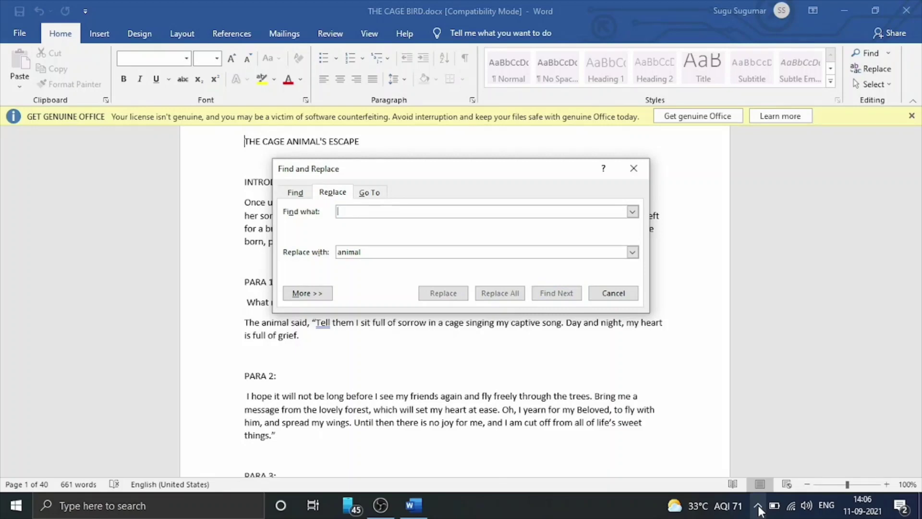
{"action": "type", "text": "he"}
{"action": "key", "text": "Tab"}
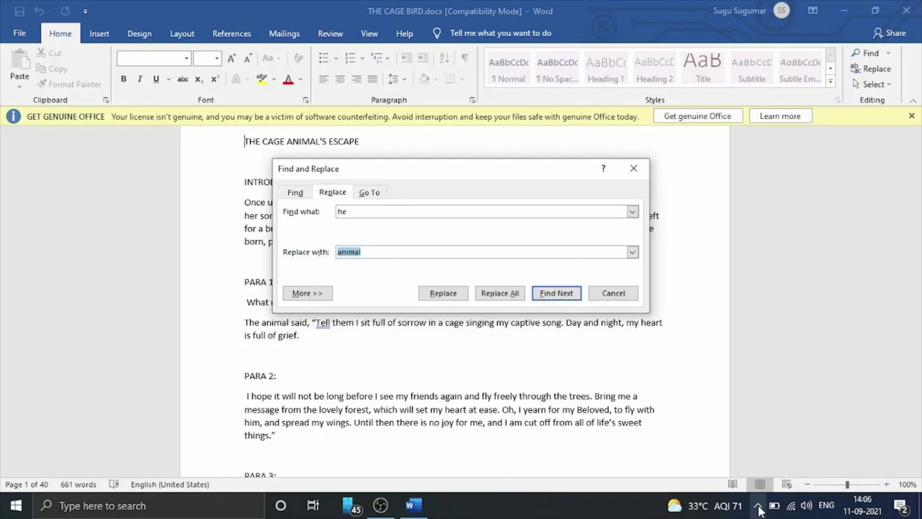
{"action": "key", "text": "BackSpace"}
{"action": "type", "text": "s"}
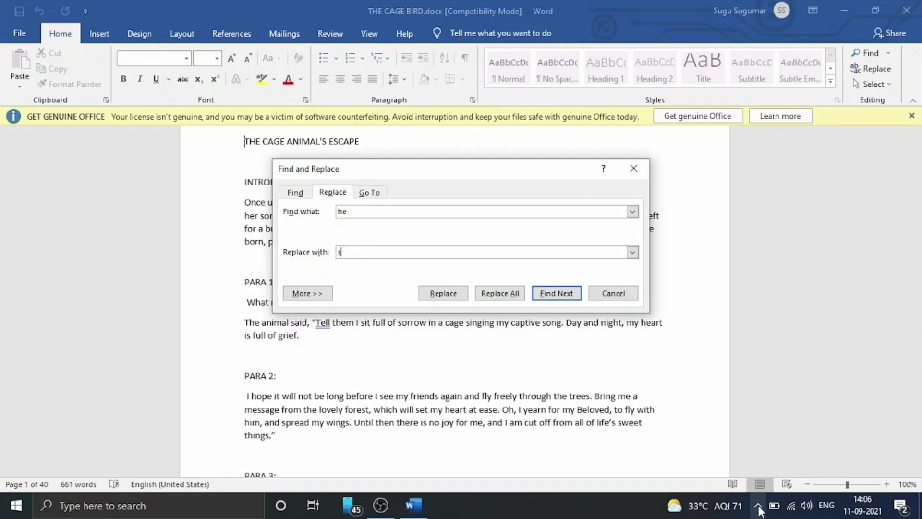
{"action": "type", "text": "amkarthik"}
{"action": "key", "text": "Tab"}
{"action": "key", "text": "Tab"}
{"action": "key", "text": "Tab"}
{"action": "key", "text": "Return"}
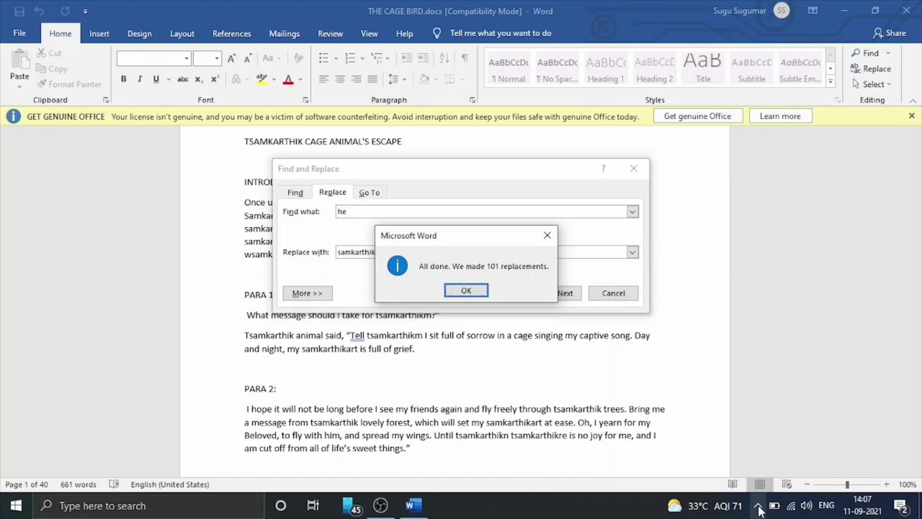
- Dismiss the replacement summary and close Find and Replace
{"action": "key", "text": "Return"}
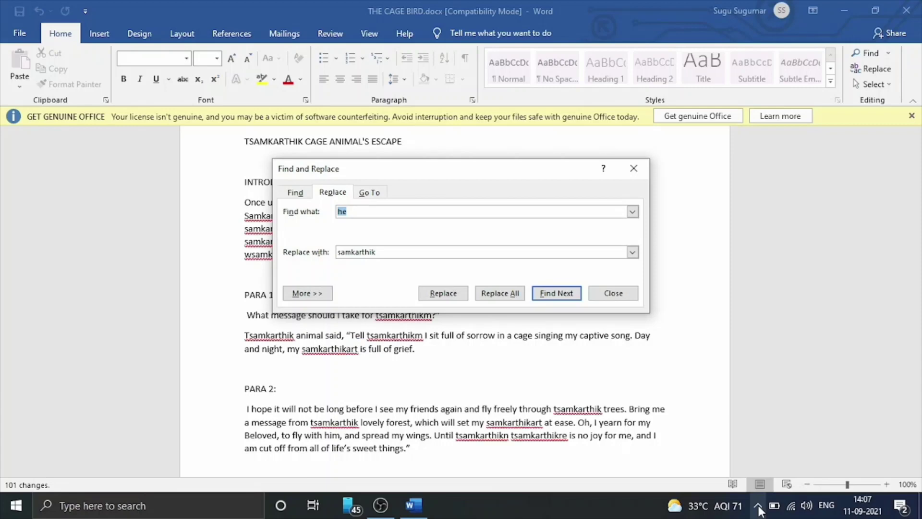
{"action": "key", "text": "Tab"}
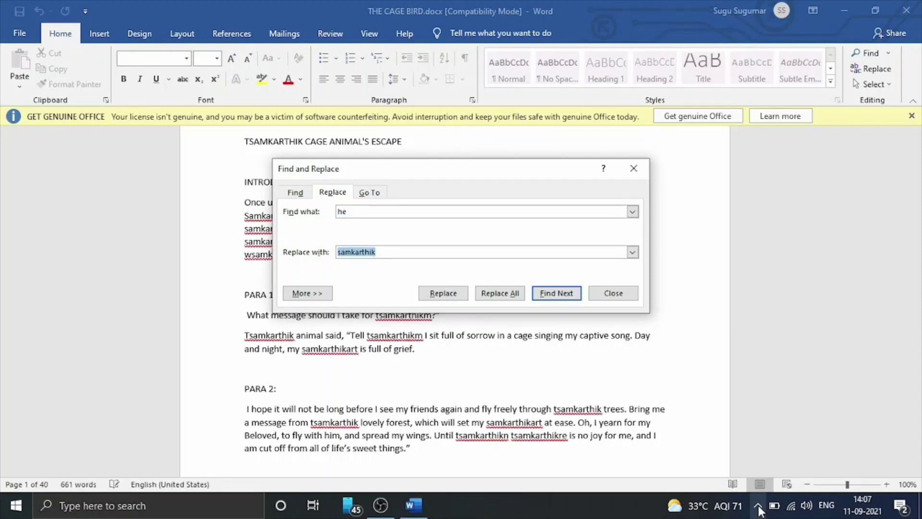
{"action": "key", "text": "Escape"}
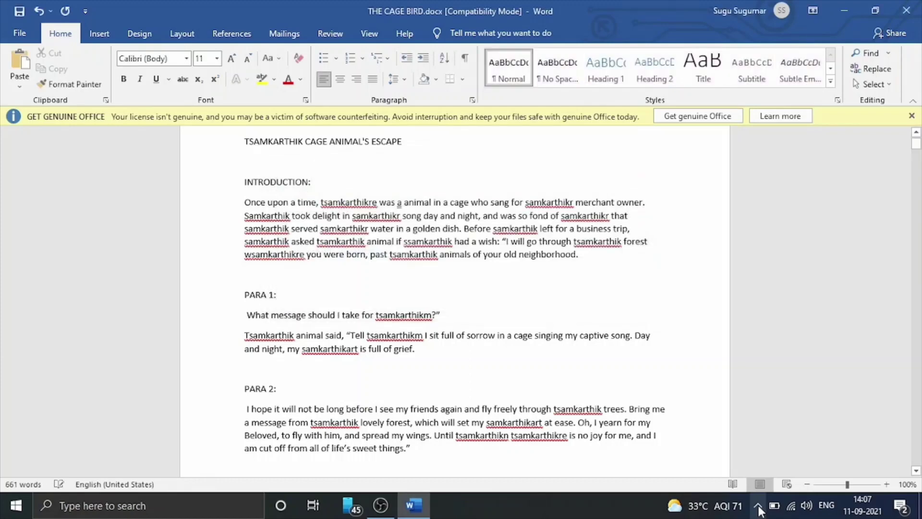
- Read the replaced wording line by line down into the introduction paragraph, and save the document
{"action": "key", "text": "Down"}
{"action": "key", "text": "Down"}
{"action": "key", "text": "Down"}
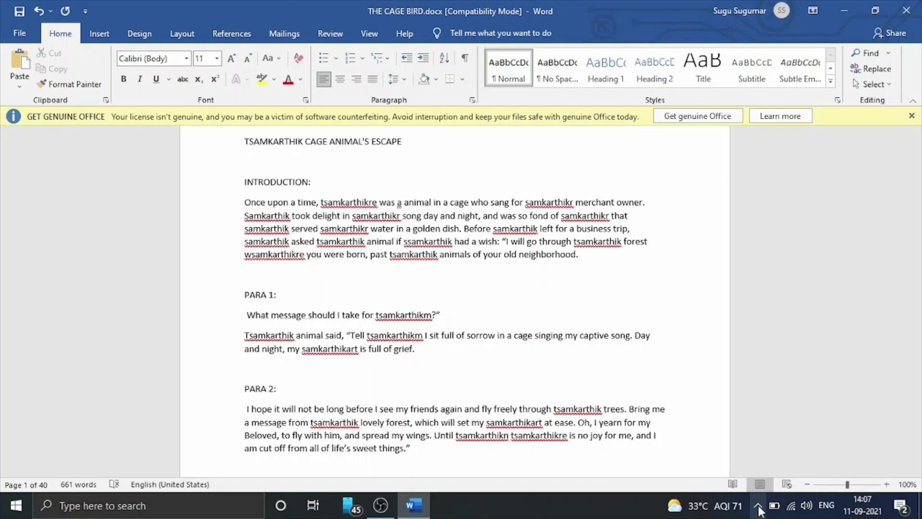
{"action": "key", "text": "Down"}
{"action": "key", "text": "Down"}
{"action": "key", "text": "Down"}
{"action": "key", "text": "ctrl+s"}
- Replace all occurrences of the person's name with "he" throughout the document and close Find and Replace
{"action": "key", "text": "ctrl+h"}
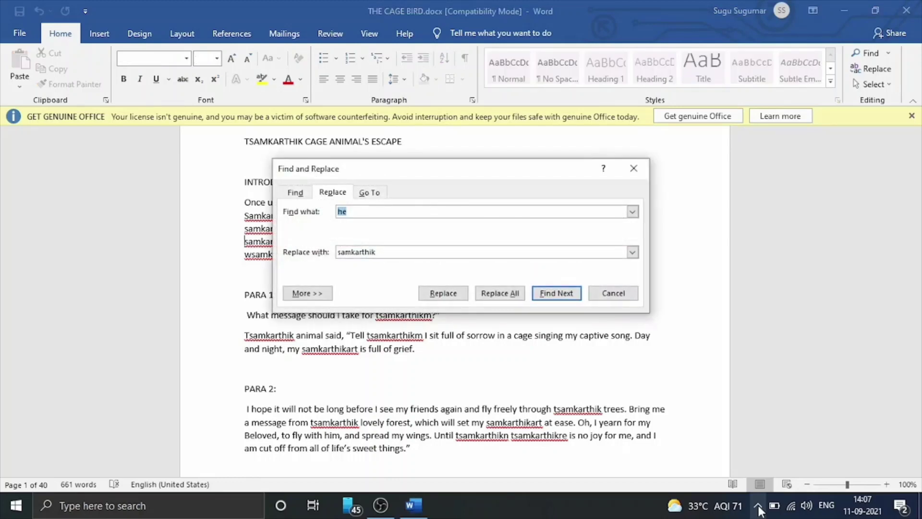
{"action": "key", "text": "BackSpace"}
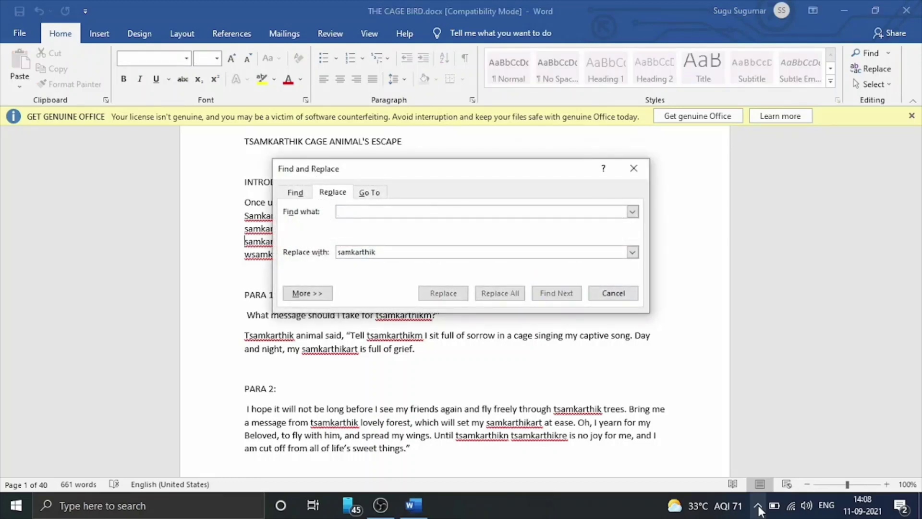
{"action": "type", "text": "samkarthik"}
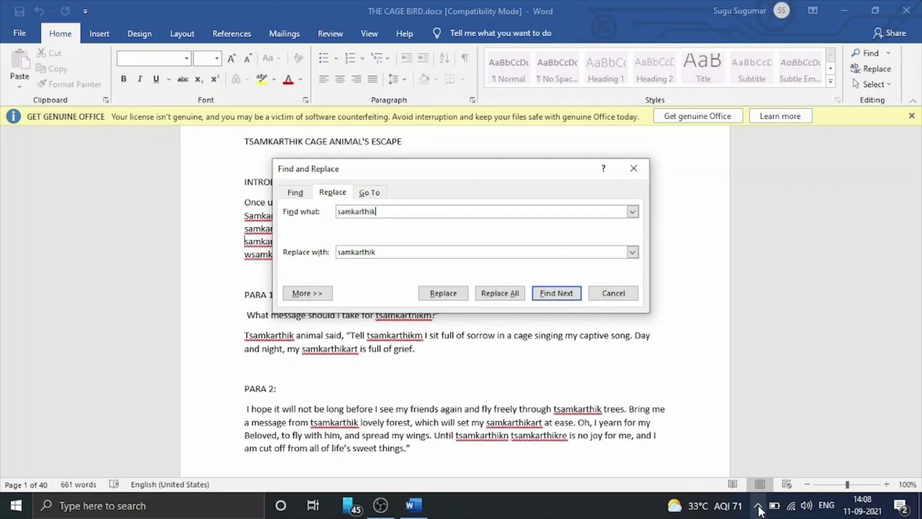
{"action": "key", "text": "Tab"}
{"action": "key", "text": "BackSpace"}
{"action": "type", "text": "he"}
{"action": "key", "text": "Tab"}
{"action": "key", "text": "Tab"}
{"action": "key", "text": "Tab"}
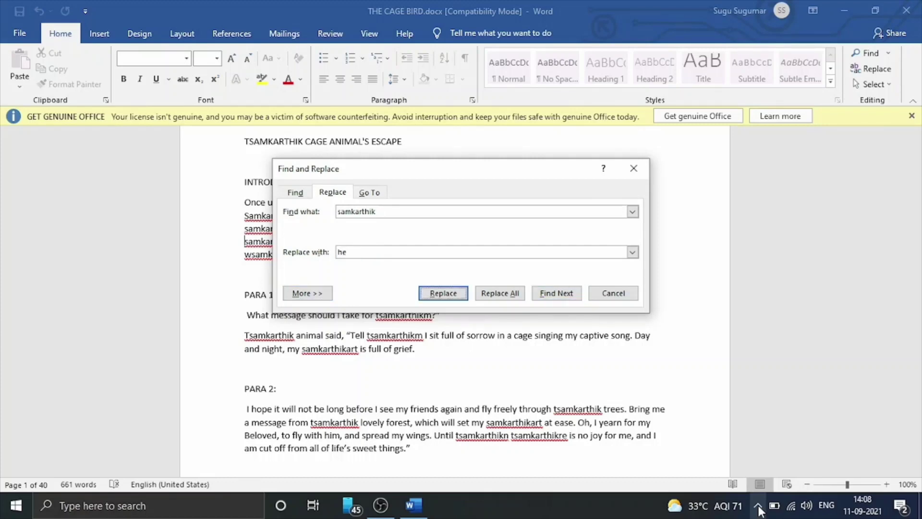
{"action": "key", "text": "Tab"}
{"action": "key", "text": "shift+Tab"}
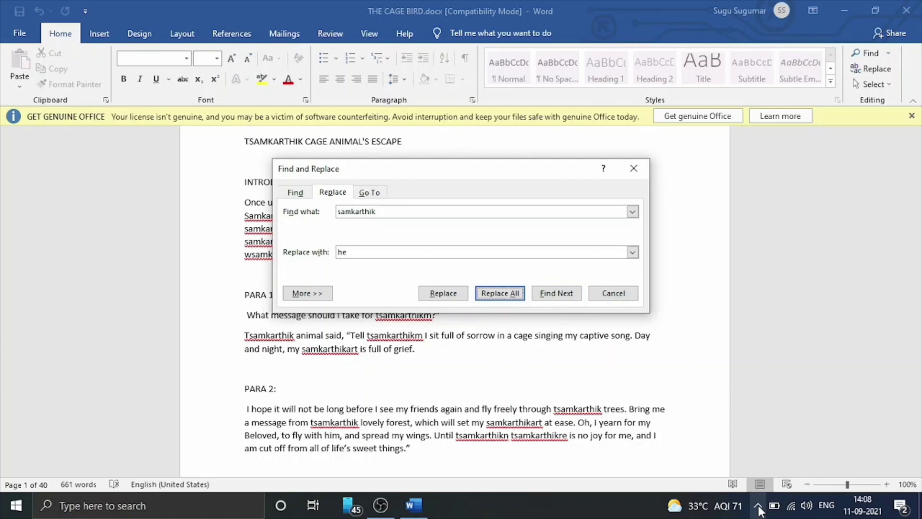
{"action": "key", "text": "Return"}
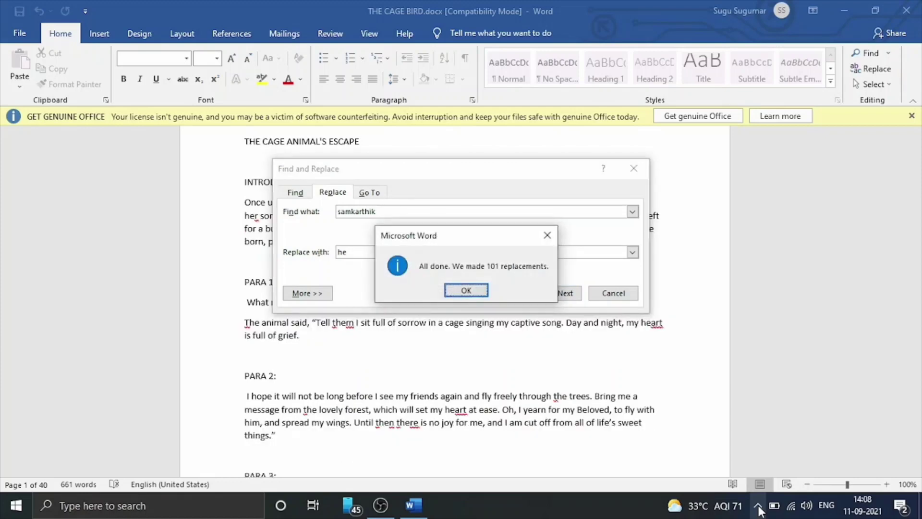
{"action": "key", "text": "Return"}
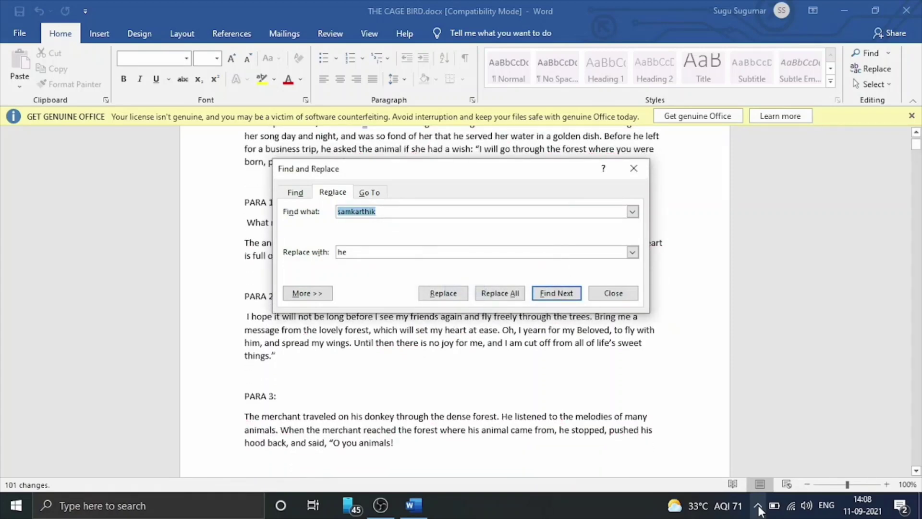
{"action": "key", "text": "Escape"}
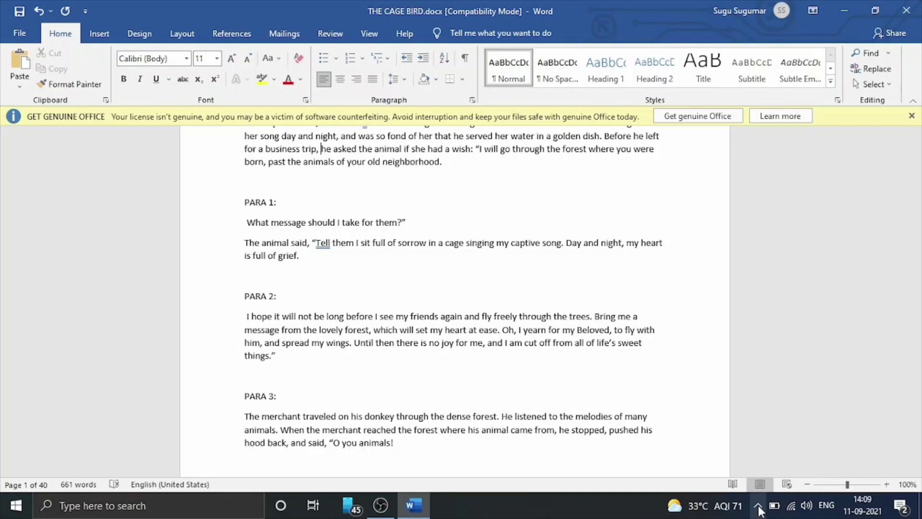
- Select the "INTRODUCTION:" heading line near the document's start, and turn bold on and back off for it
{"action": "key", "text": "ctrl+Home"}
{"action": "key", "text": "Down"}
{"action": "key", "text": "Down"}
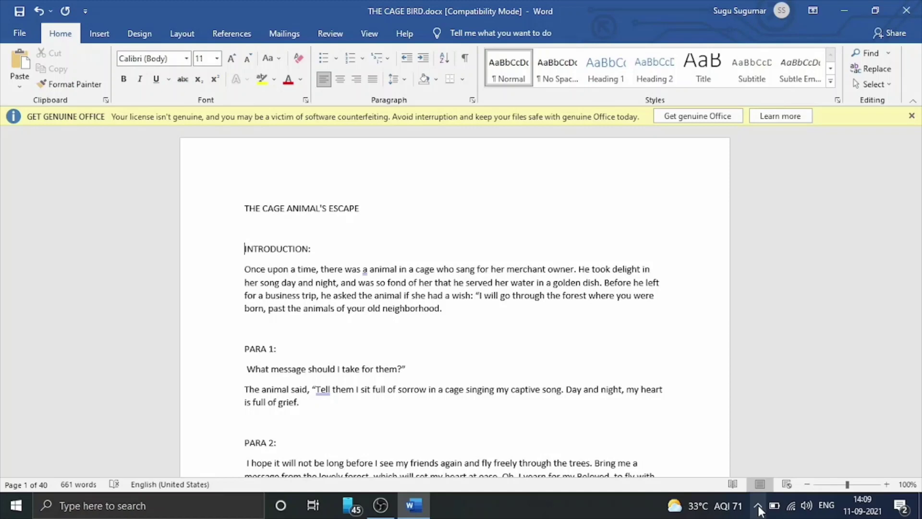
{"action": "key", "text": "shift+Down"}
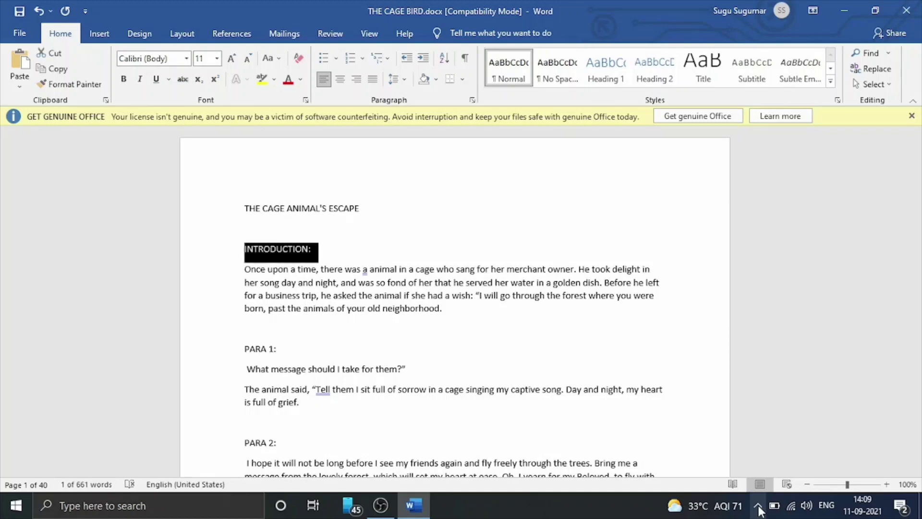
{"action": "key", "text": "ctrl+b"}
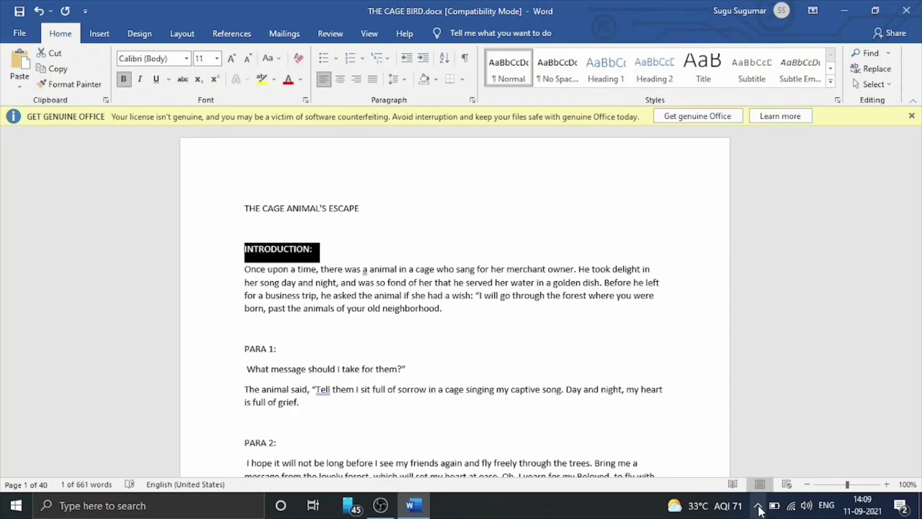
{"action": "key", "text": "ctrl+b"}
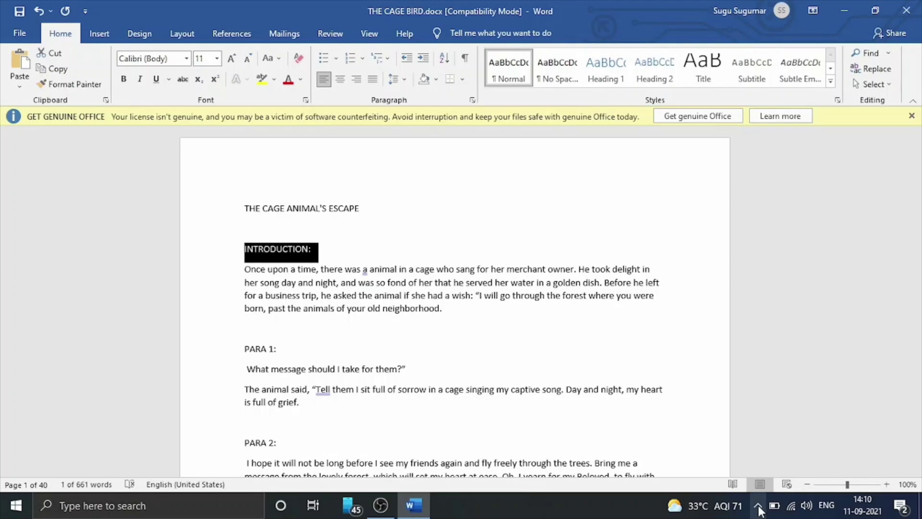
- Turn underline on and off, and do the same with italic, for the selected "INTRODUCTION:" heading
{"action": "key", "text": "ctrl+u"}
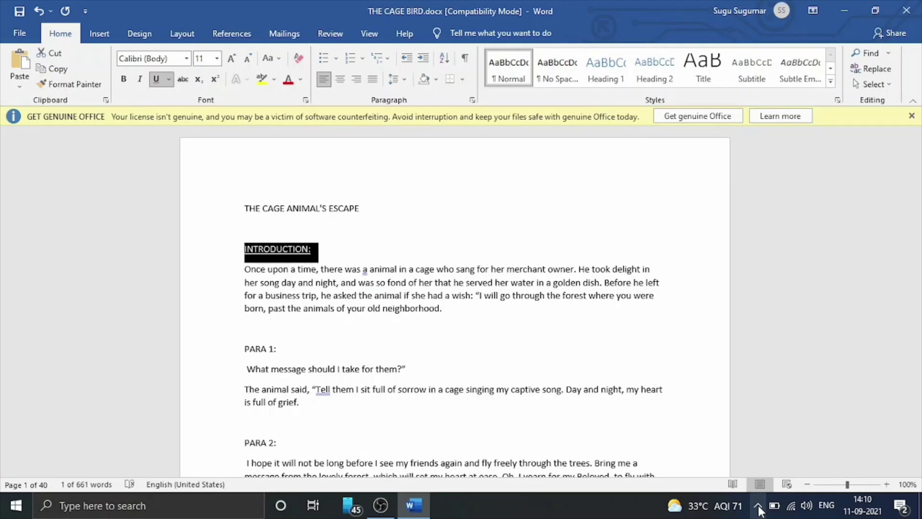
{"action": "key", "text": "ctrl+u"}
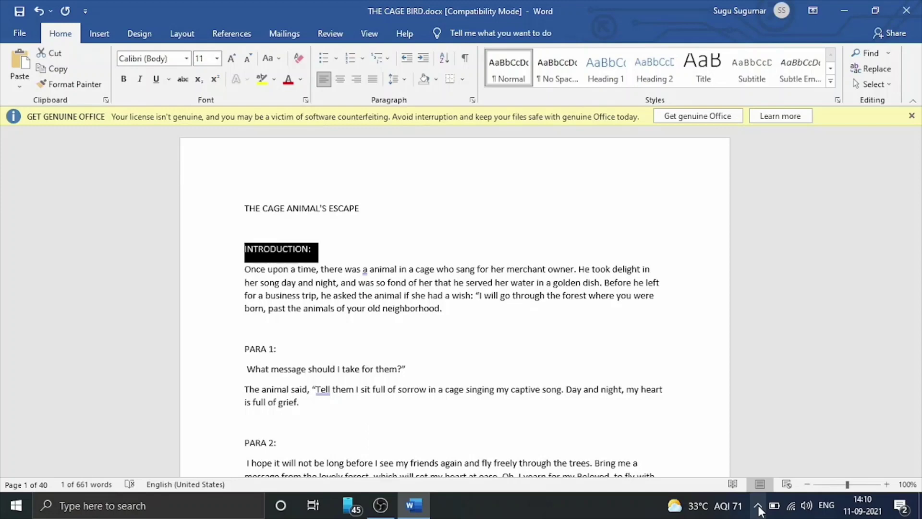
{"action": "key", "text": "ctrl+i"}
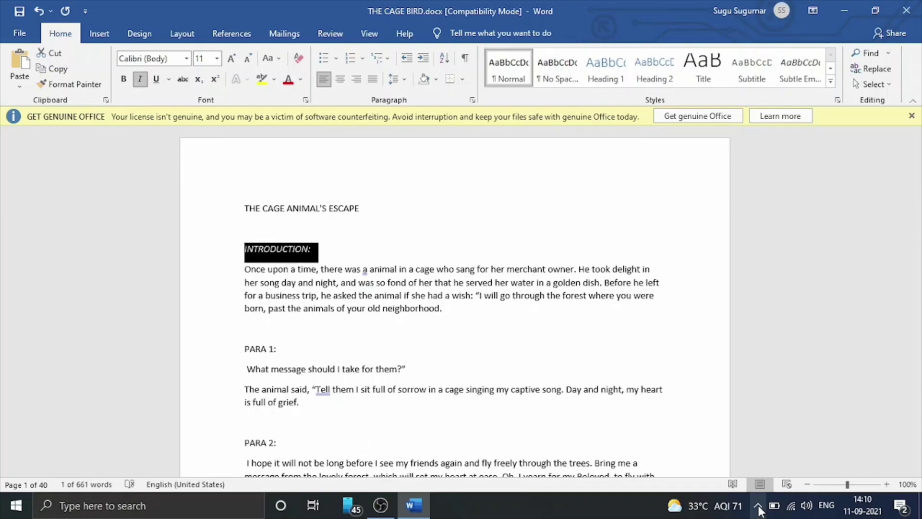
{"action": "key", "text": "ctrl+i"}
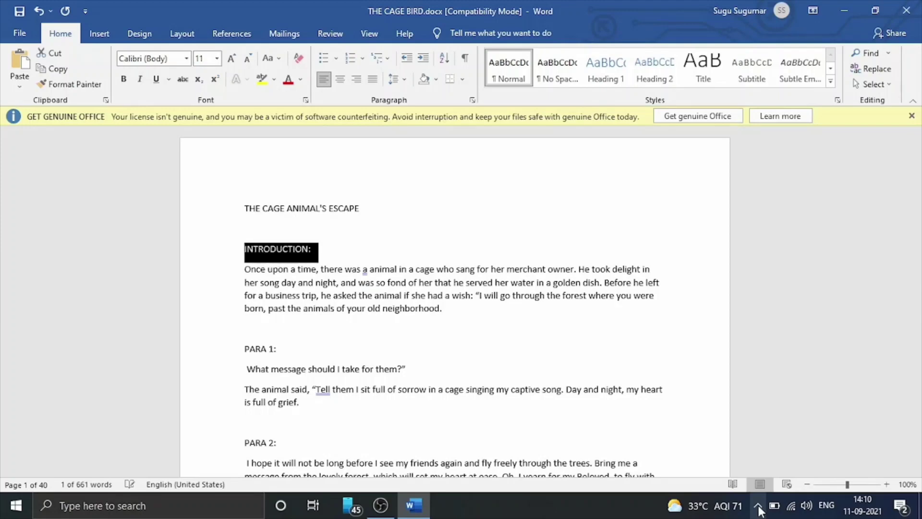